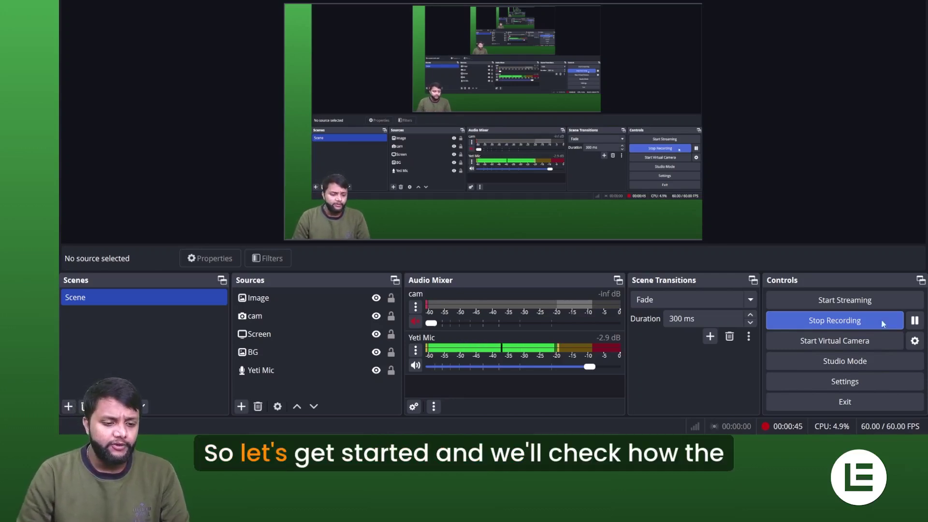
Start a new page for the NEET Online Coaching School site and browse the page templates
key(alt+Tab)
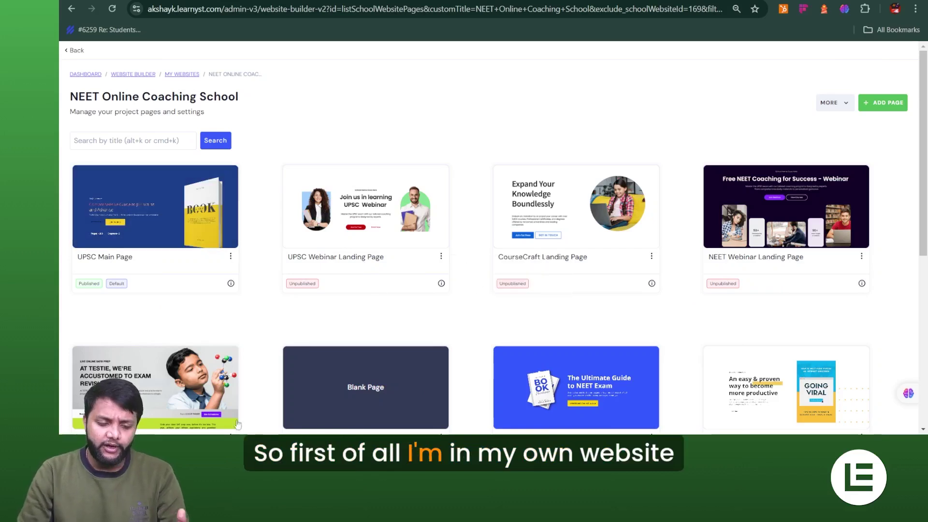
click(882, 103)
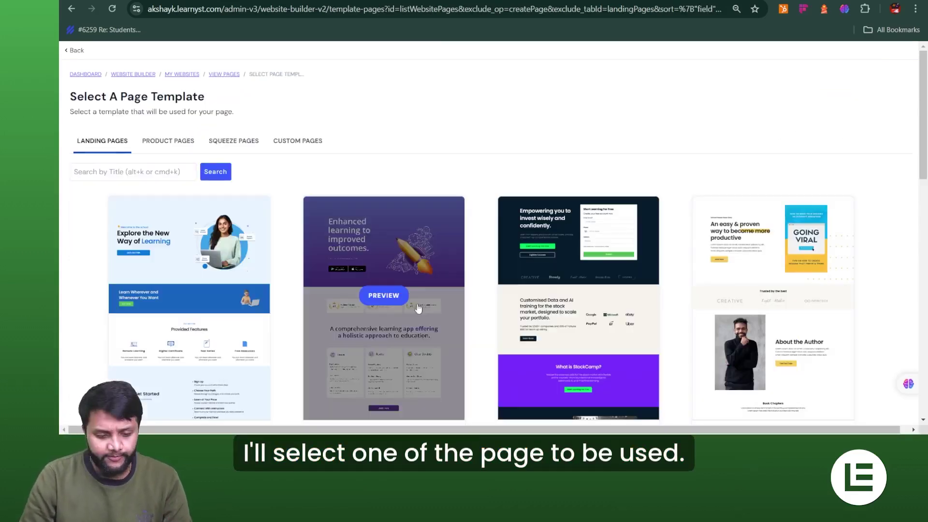
scroll(462, 268, down, 2)
scroll(461, 269, down, 3)
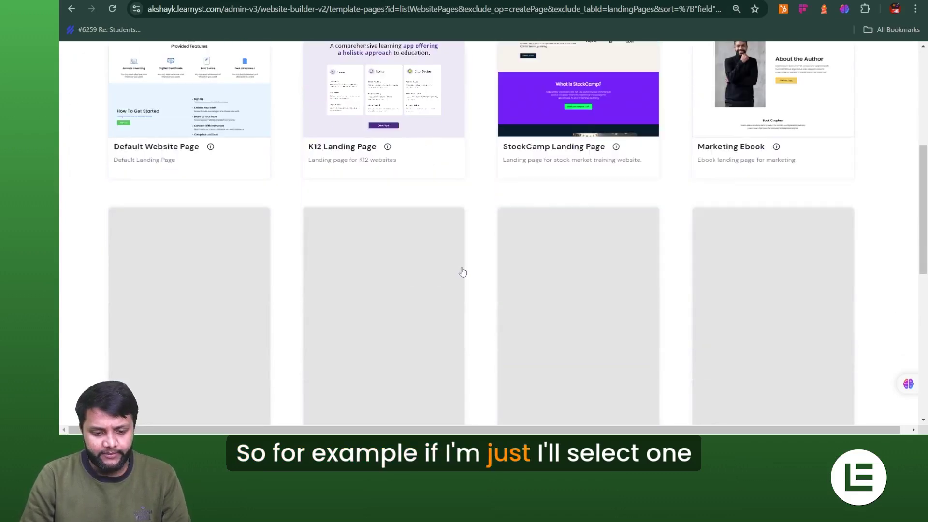
scroll(461, 270, down, 3)
scroll(462, 270, down, 2)
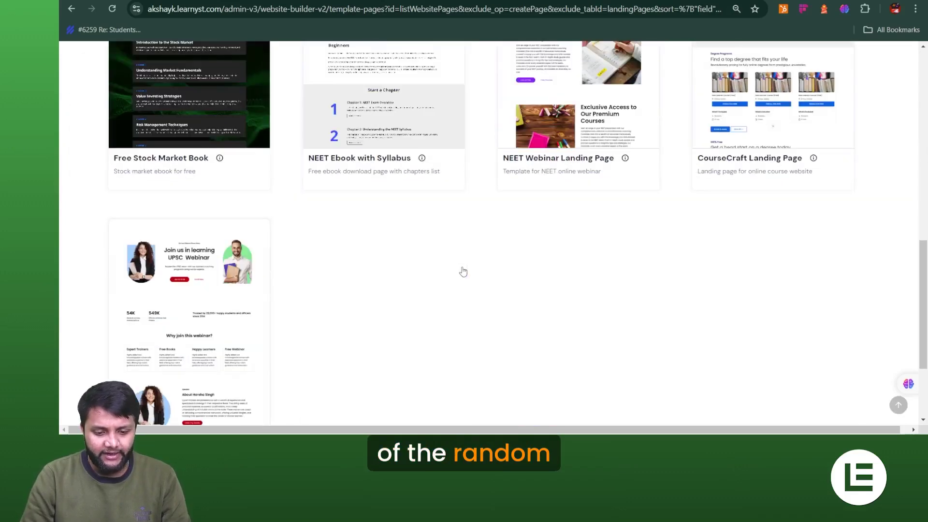
scroll(507, 288, down, 6)
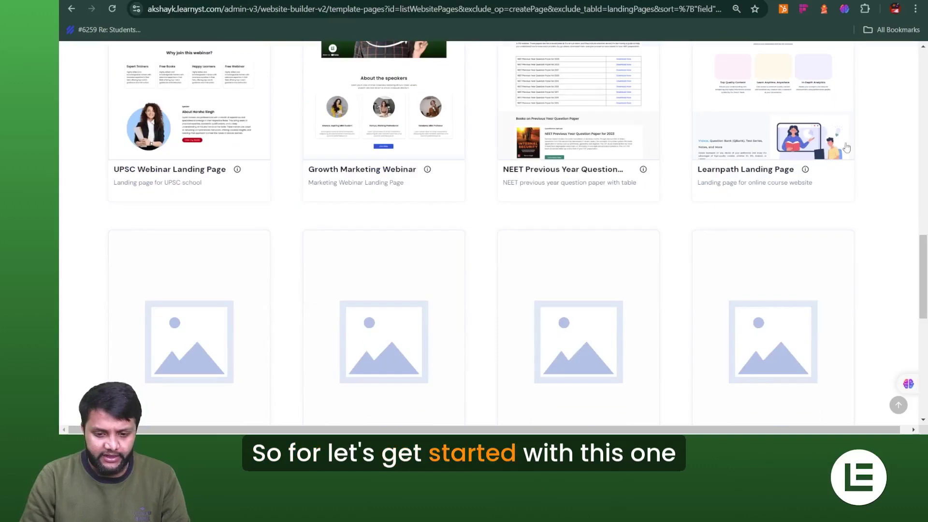
scroll(734, 223, up, 3)
Preview the Learnpath Landing Page template, create a page from it, and open it for editing
click(772, 205)
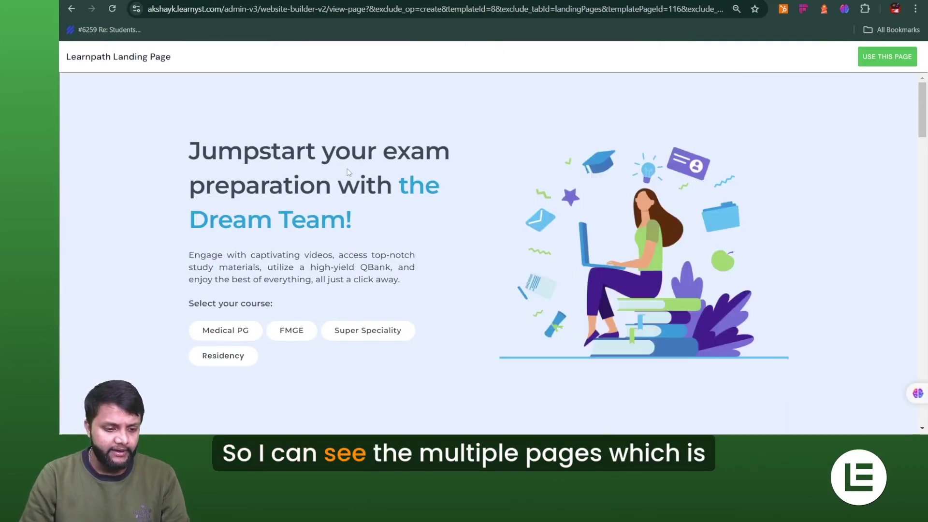
scroll(717, 136, down, 15)
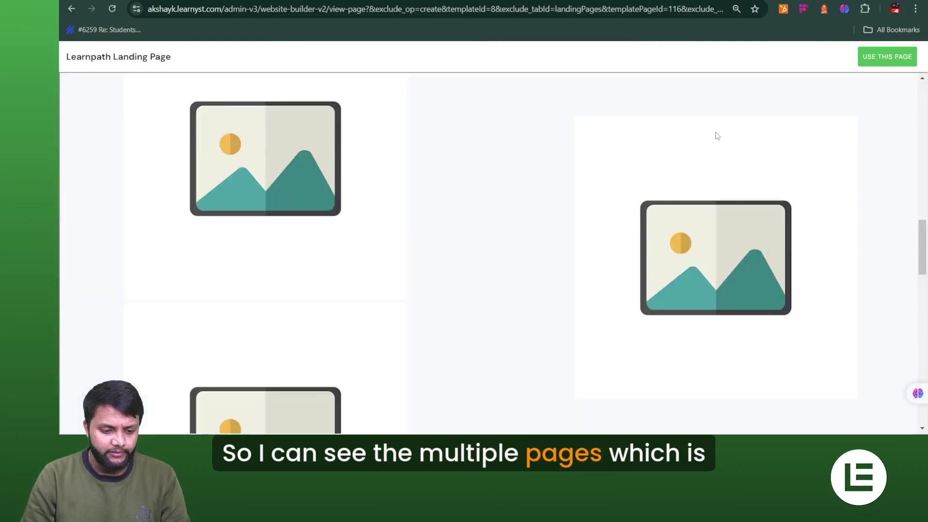
scroll(501, 216, up, 10)
scroll(502, 217, down, 5)
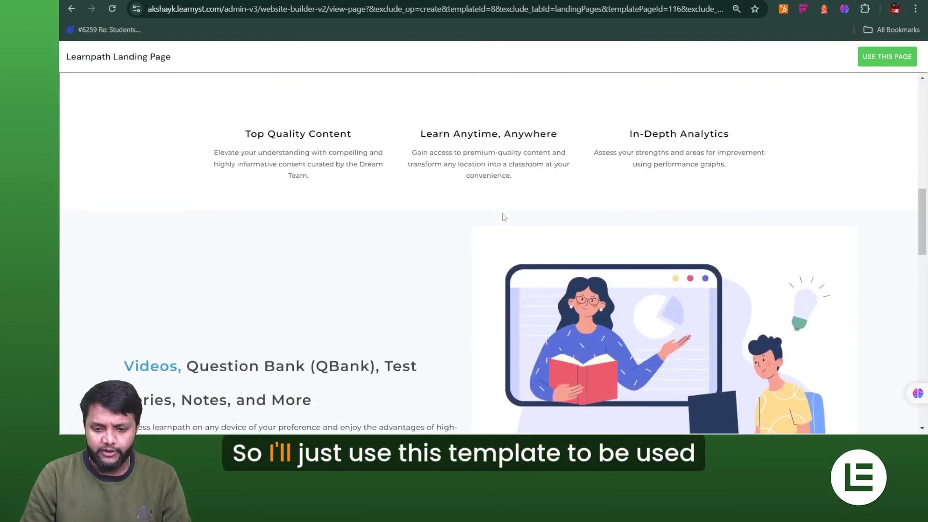
scroll(503, 215, up, 5)
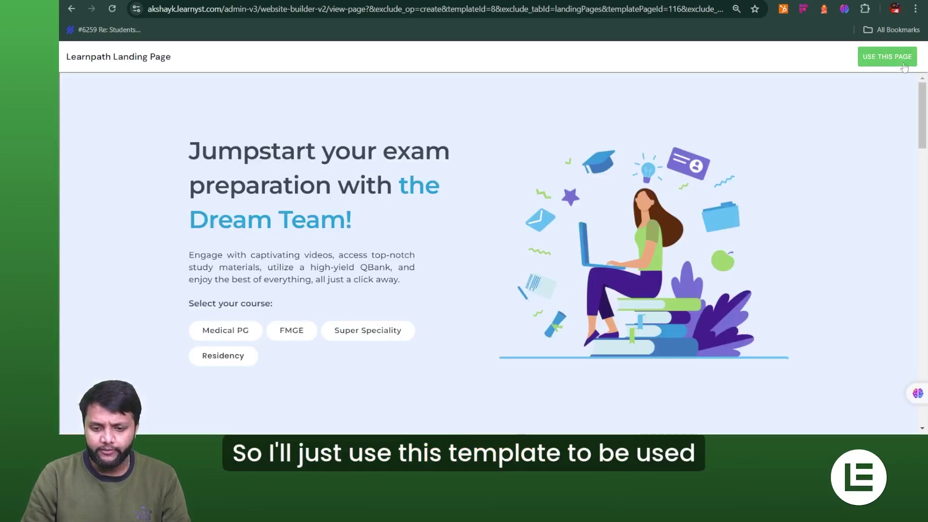
click(887, 56)
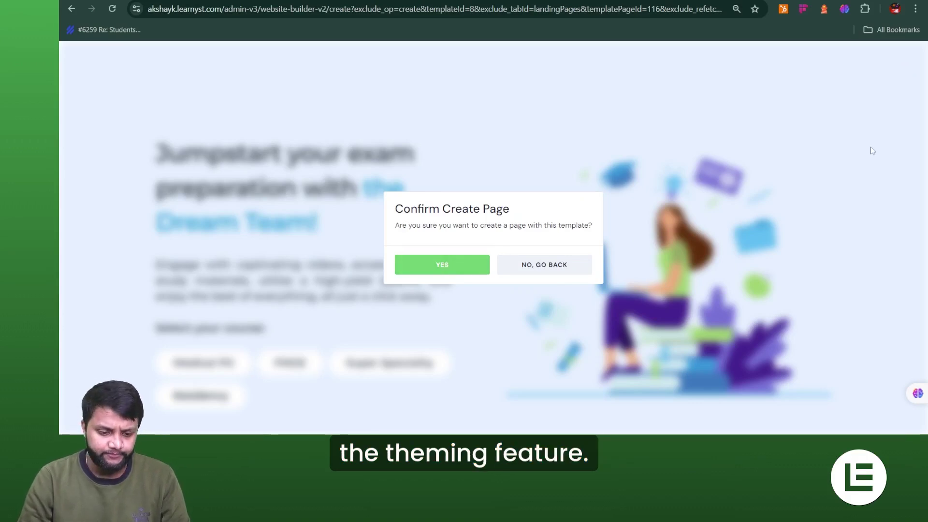
key(Return)
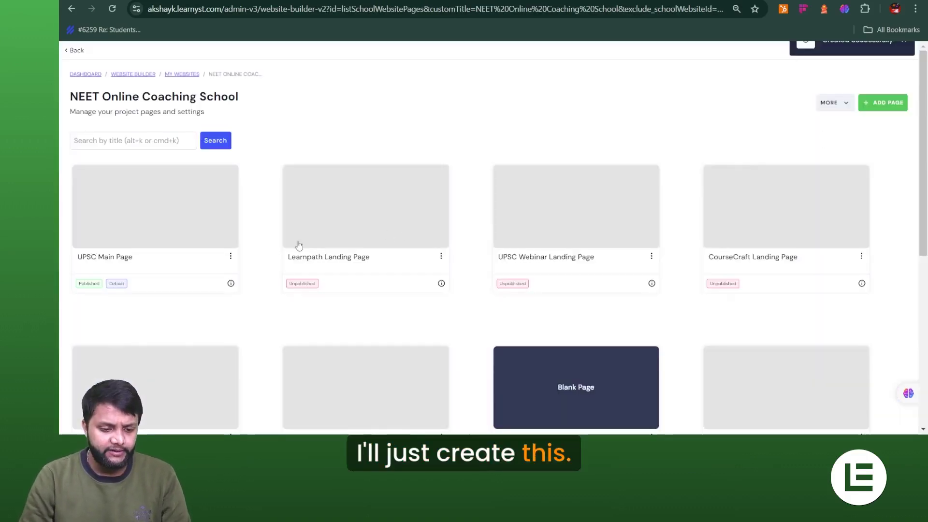
click(365, 209)
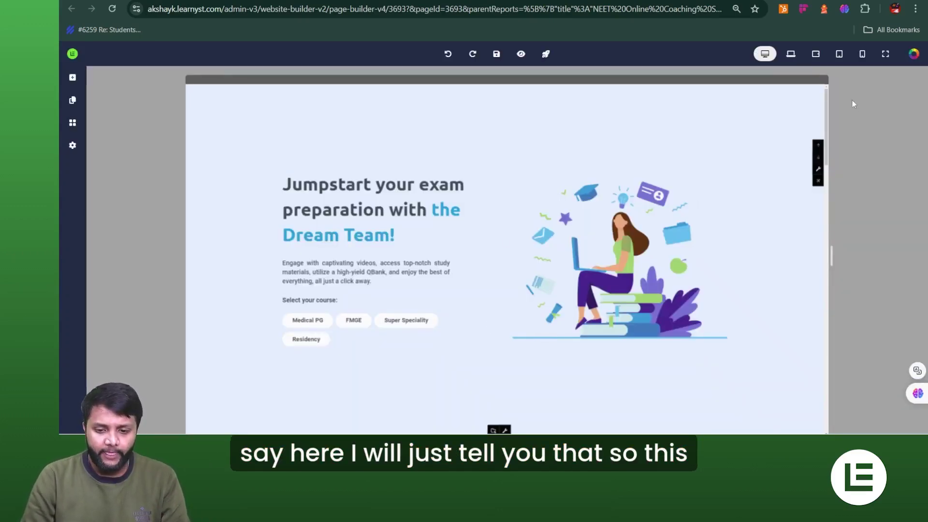
Zoom the browser in one step on the loaded Learnpath landing page editor
key(ctrl+plus)
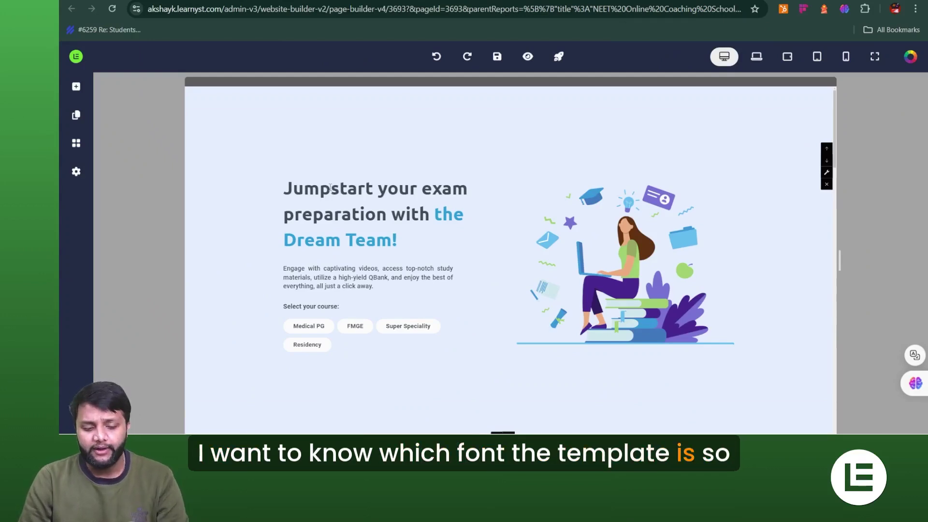
Select the hero heading and expand its Font and Paragraph Settings, showing the Ubuntu font
click(305, 187)
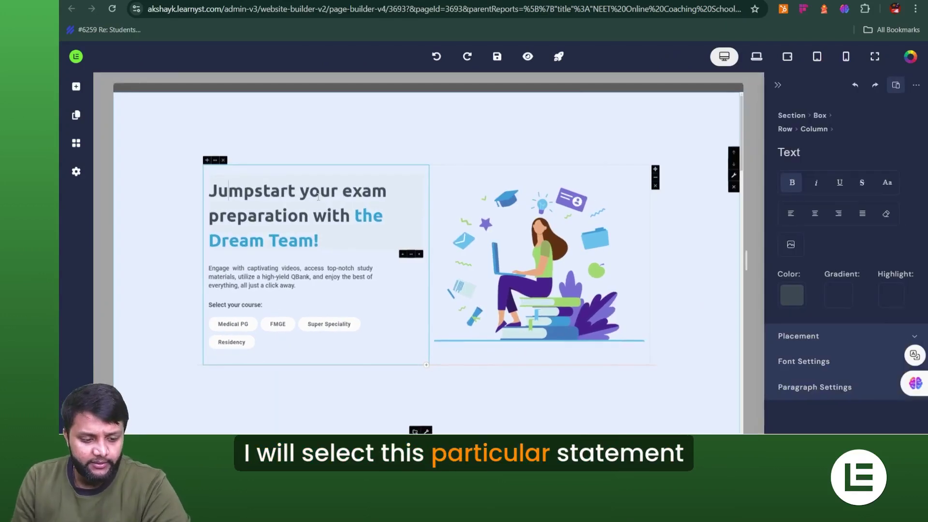
click(812, 362)
scroll(850, 326, down, 4)
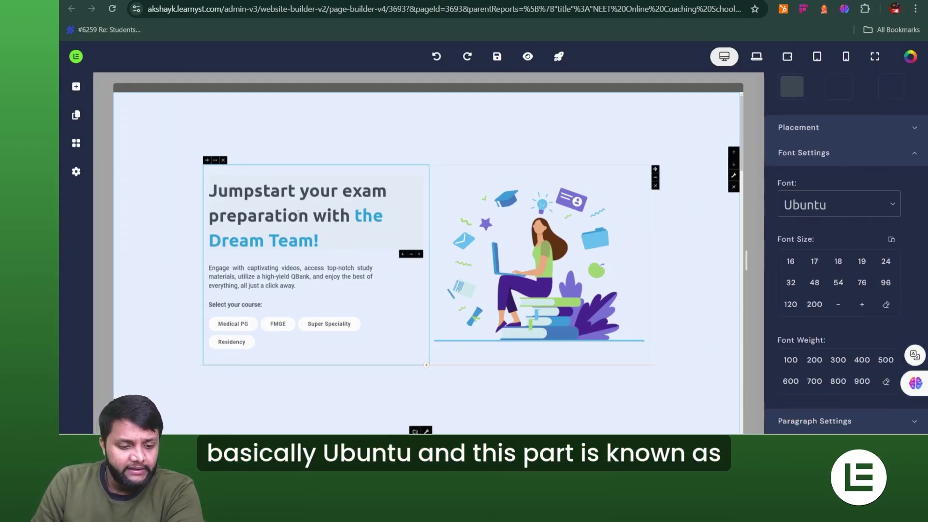
click(821, 421)
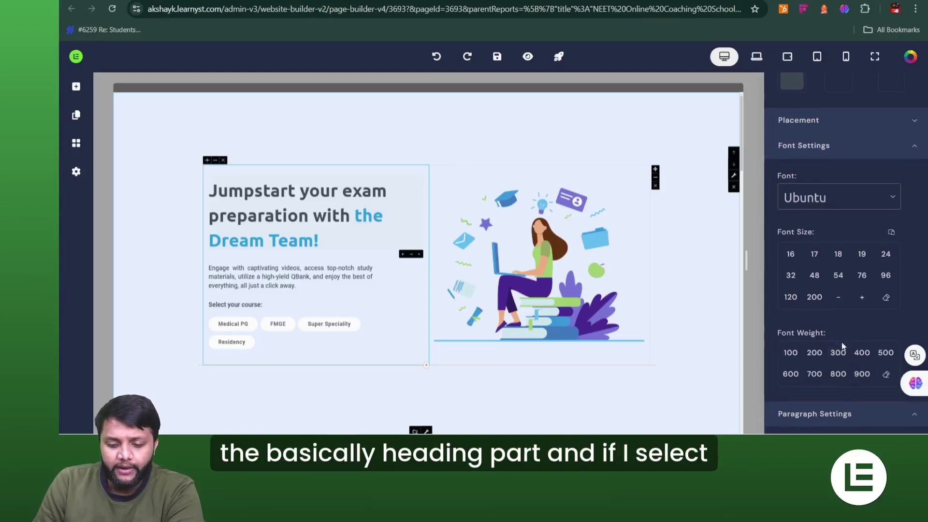
scroll(842, 342, down, 3)
scroll(842, 342, down, 1)
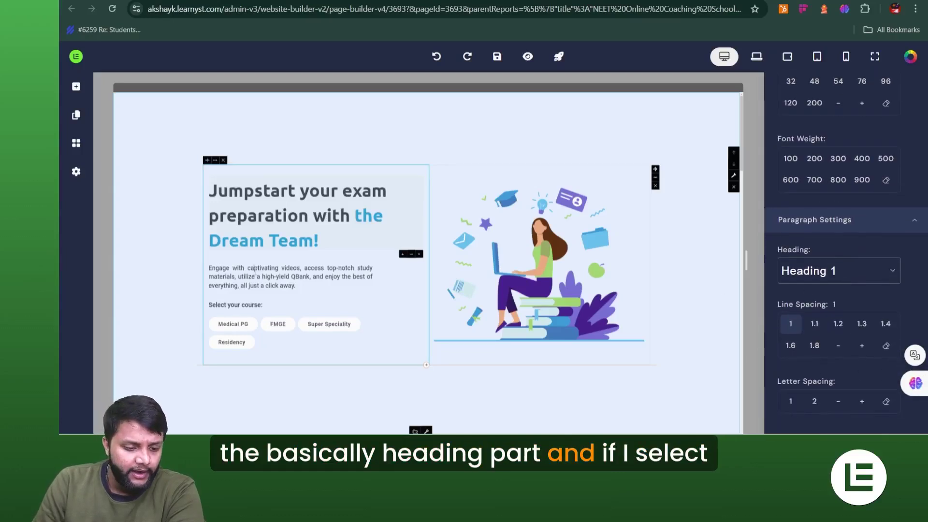
Select the paragraph below the heading to show its Roboto font settings
click(255, 270)
scroll(824, 311, up, 5)
scroll(824, 312, down, 4)
scroll(812, 275, up, 4)
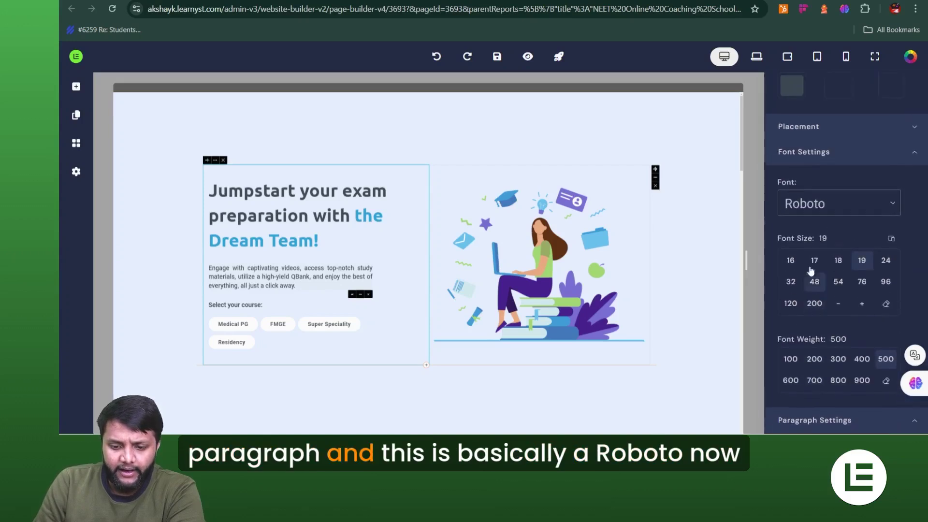
scroll(811, 271, up, 1)
scroll(411, 316, down, 3)
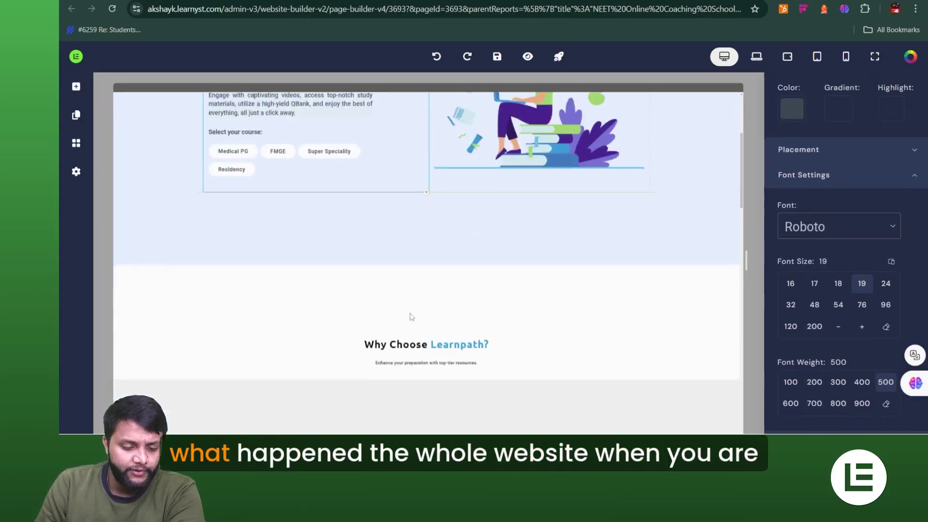
scroll(412, 317, down, 3)
scroll(480, 313, down, 3)
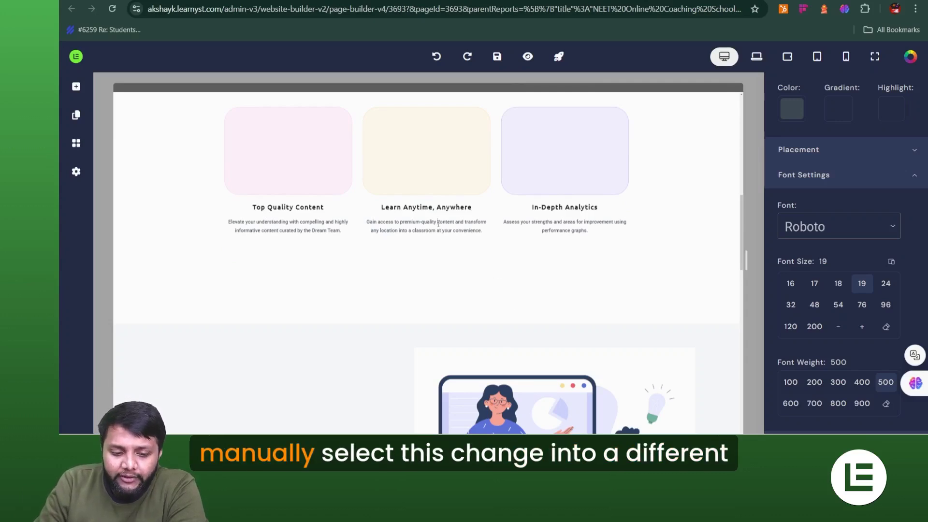
Check the middle feature column's font and return to the top of the page
click(447, 240)
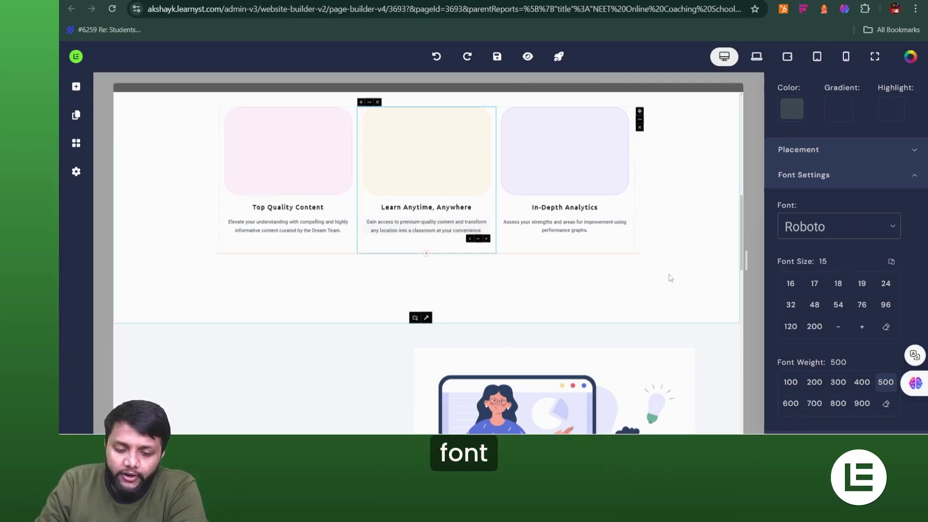
scroll(540, 337, down, 3)
scroll(541, 337, down, 3)
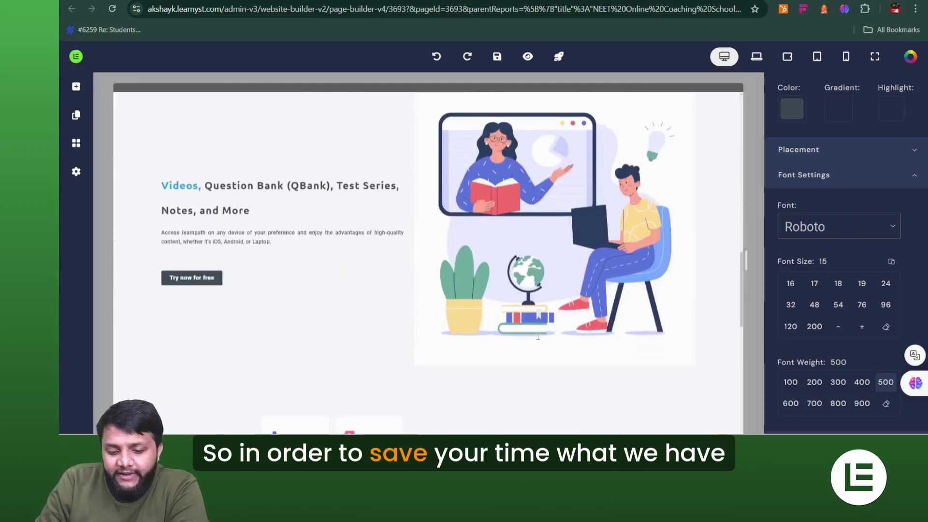
scroll(542, 336, up, 10)
scroll(544, 335, up, 5)
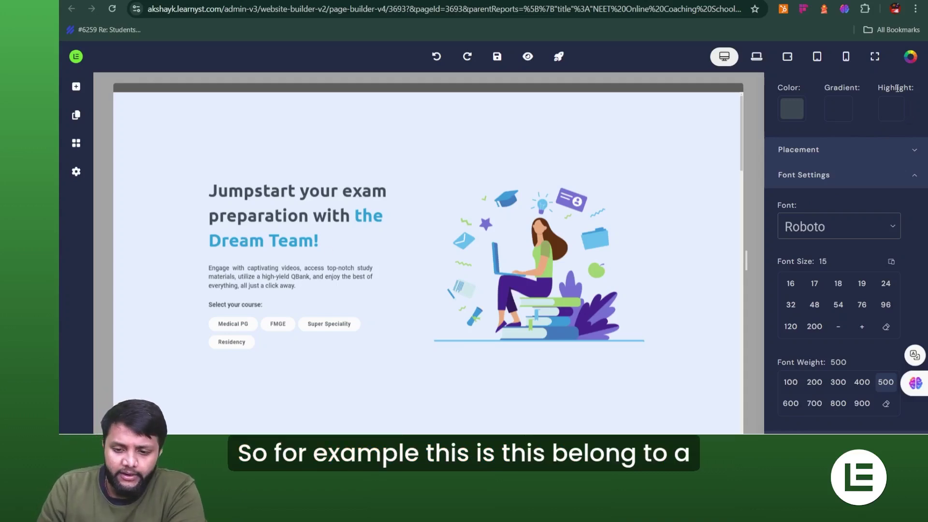
Check the heading and paragraph fonts, then bring up the theme's Typography options
click(255, 191)
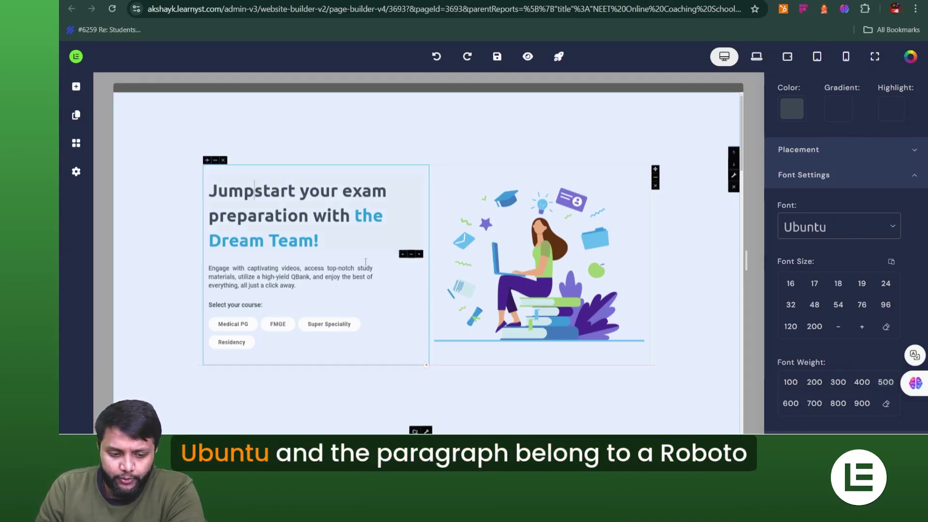
click(267, 277)
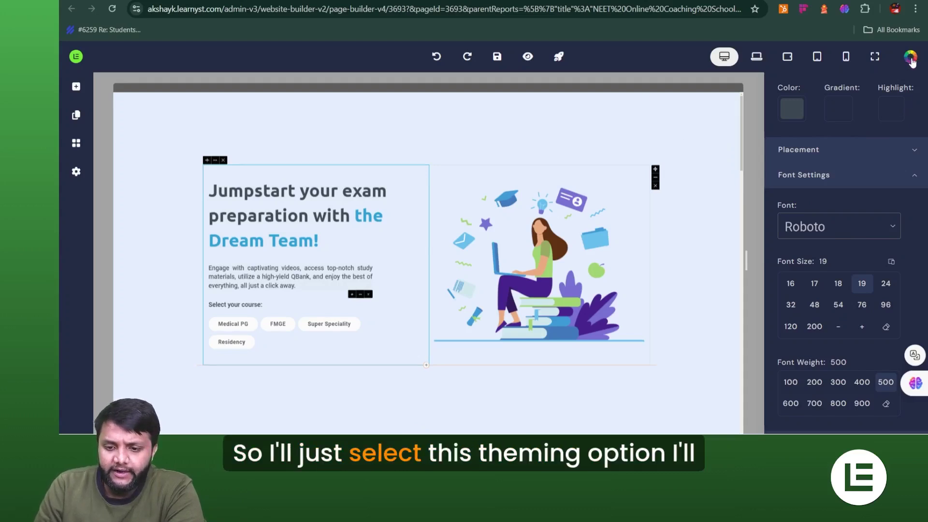
click(911, 57)
click(808, 152)
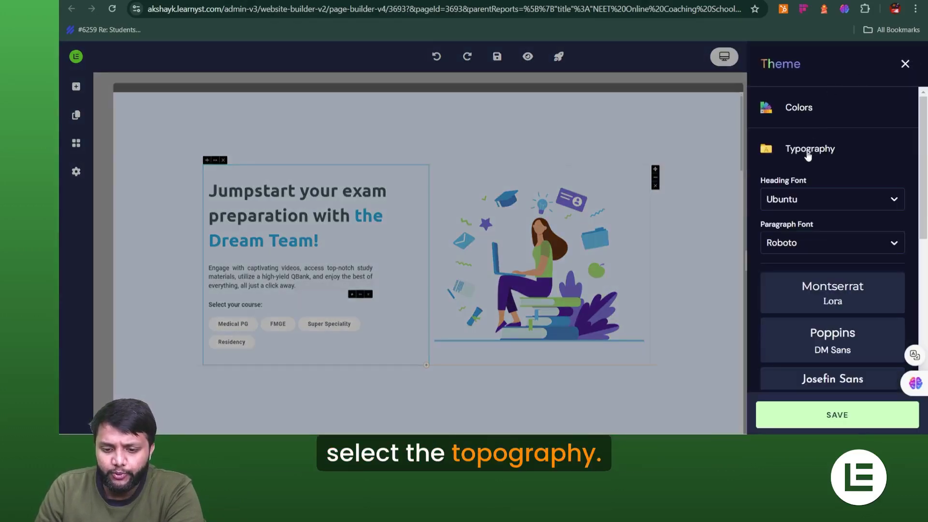
Set Red Hat Display as heading font and Spectral as paragraph font, then save
click(806, 200)
scroll(802, 309, down, 3)
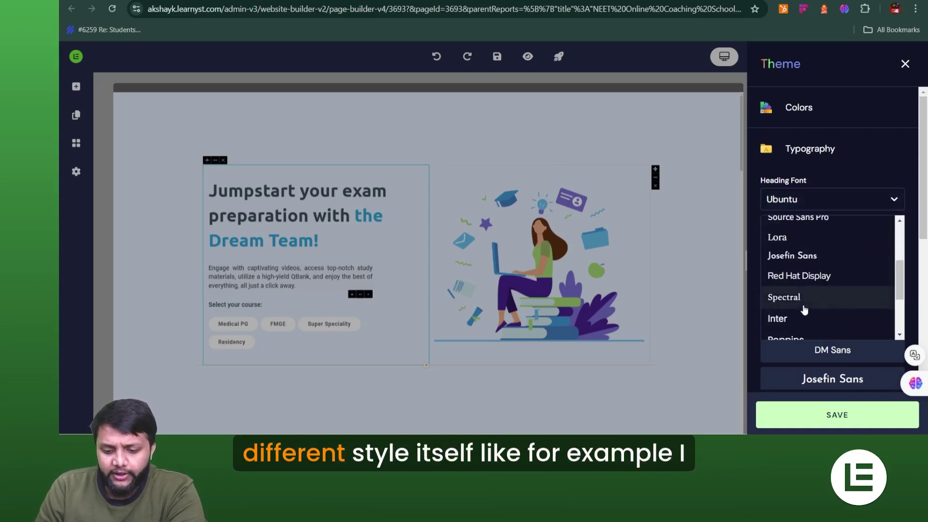
click(814, 277)
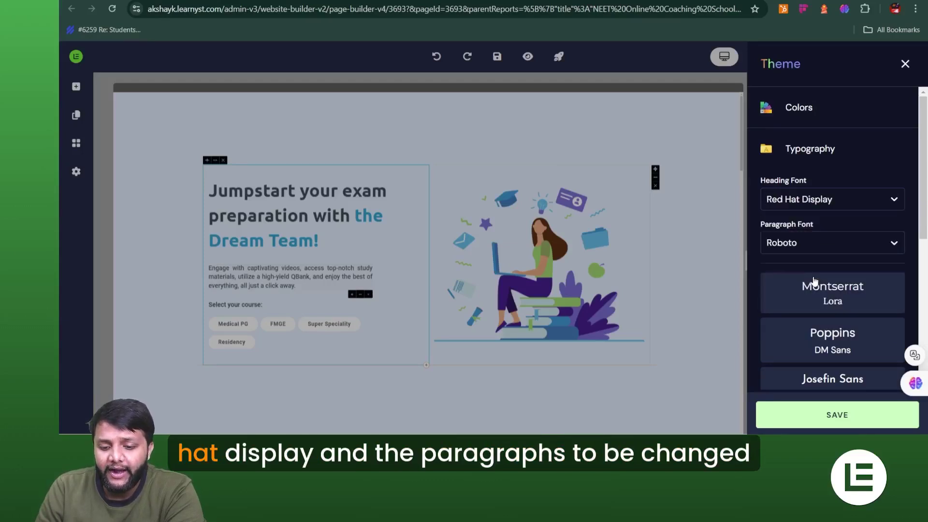
click(792, 246)
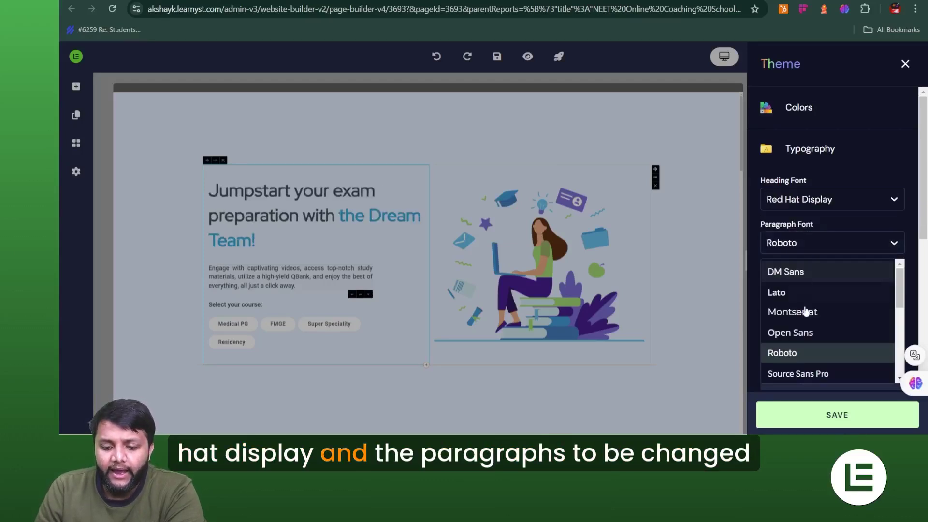
scroll(805, 330, down, 3)
scroll(806, 330, up, 2)
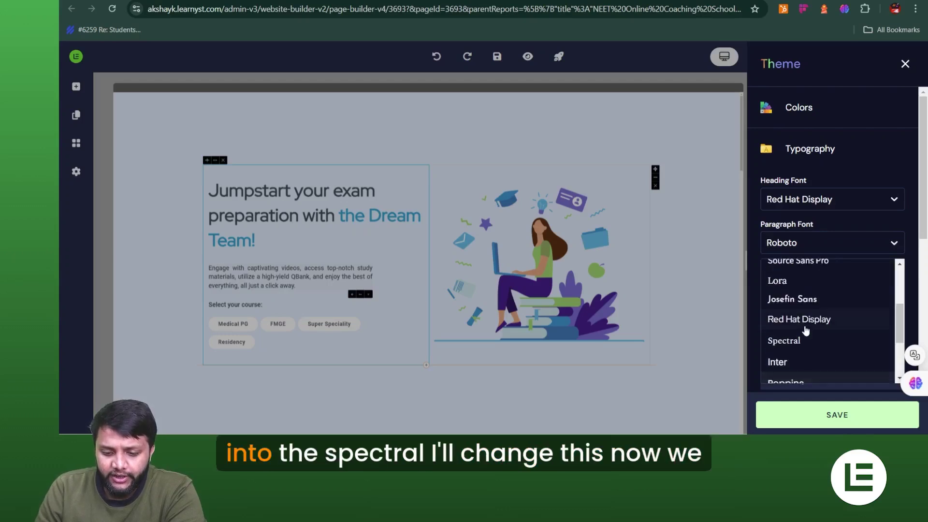
click(804, 340)
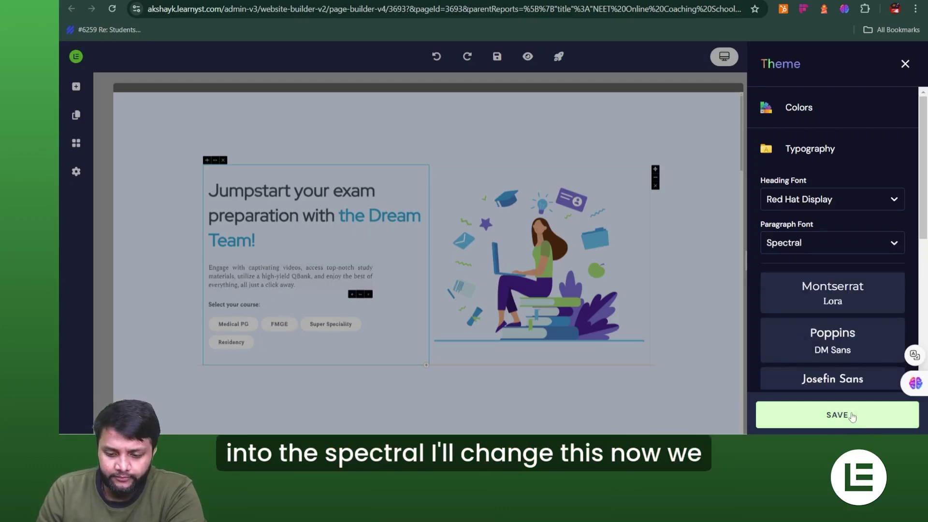
click(852, 414)
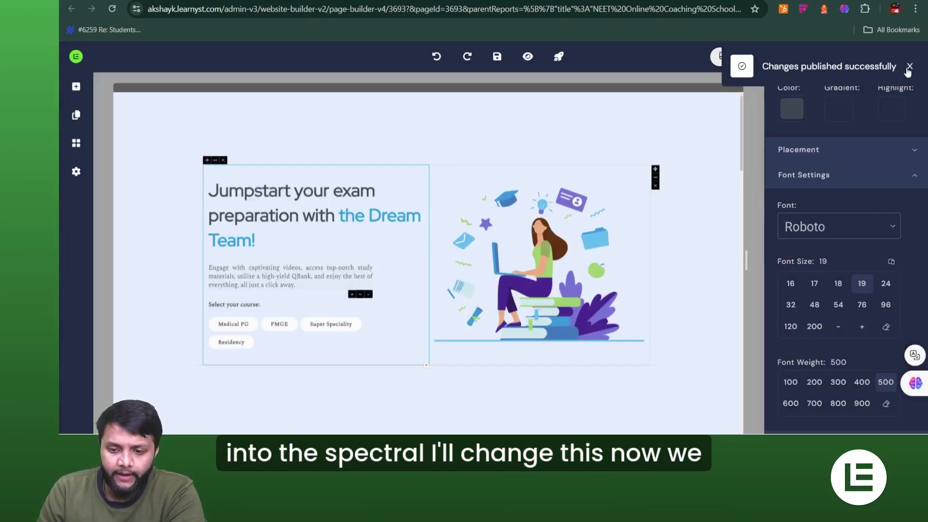
click(910, 67)
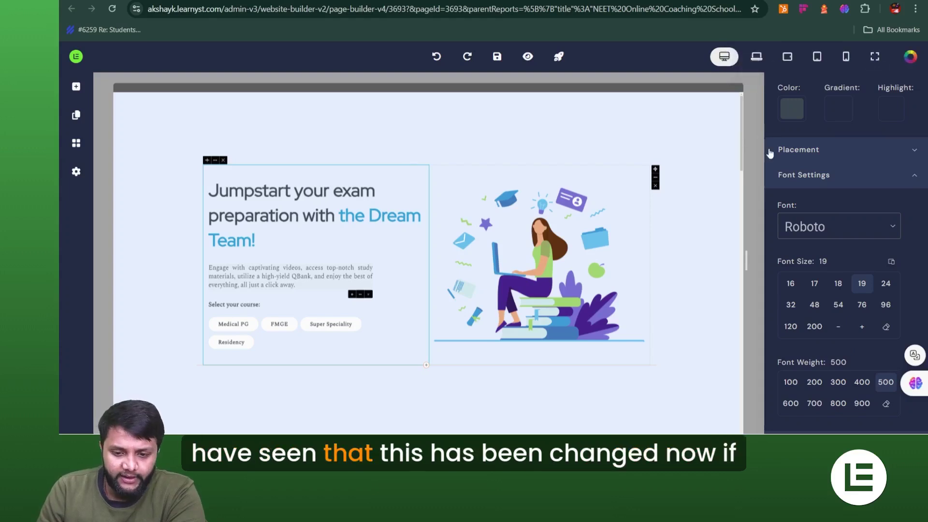
click(622, 169)
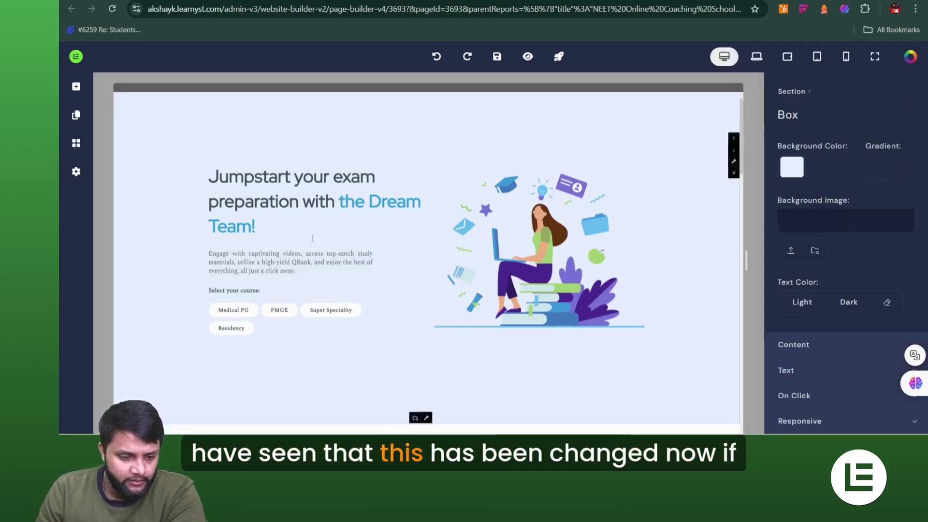
scroll(725, 298, down, 1)
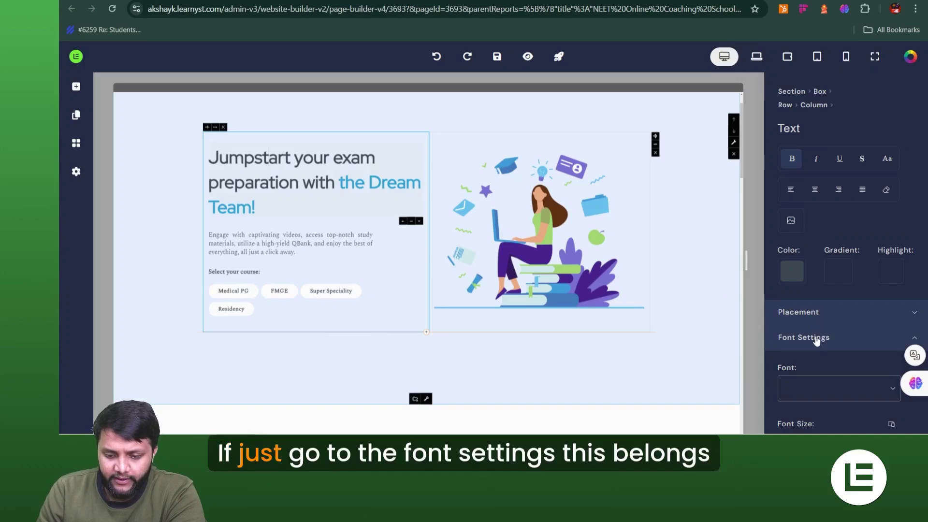
click(817, 338)
scroll(827, 373, down, 2)
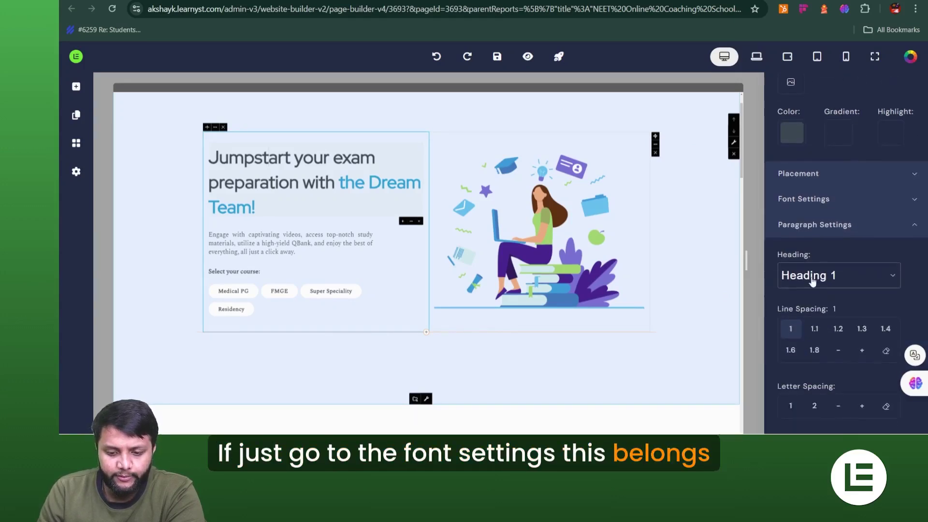
scroll(331, 296, down, 5)
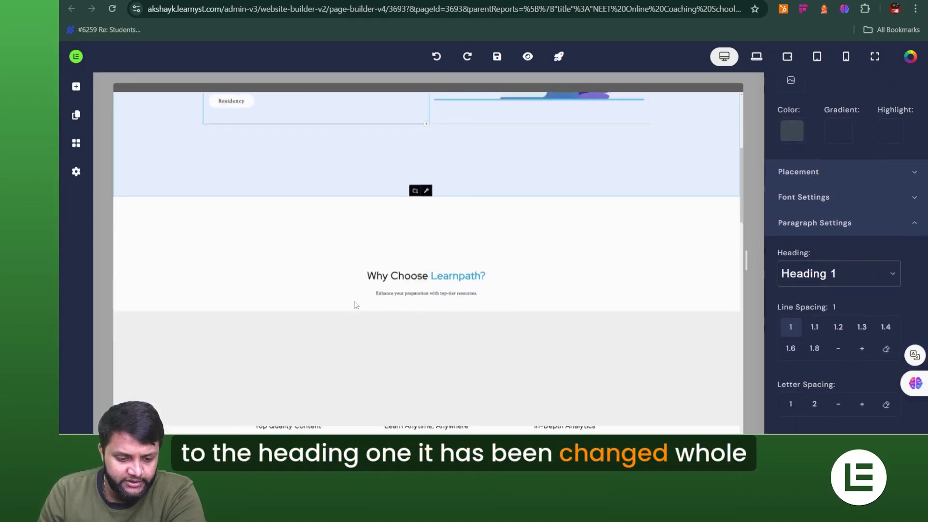
click(444, 282)
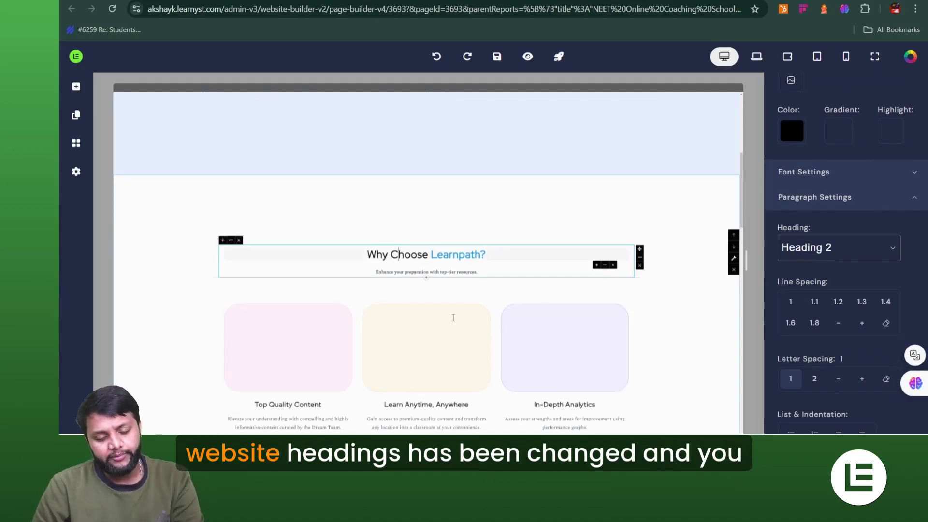
scroll(441, 299, down, 2)
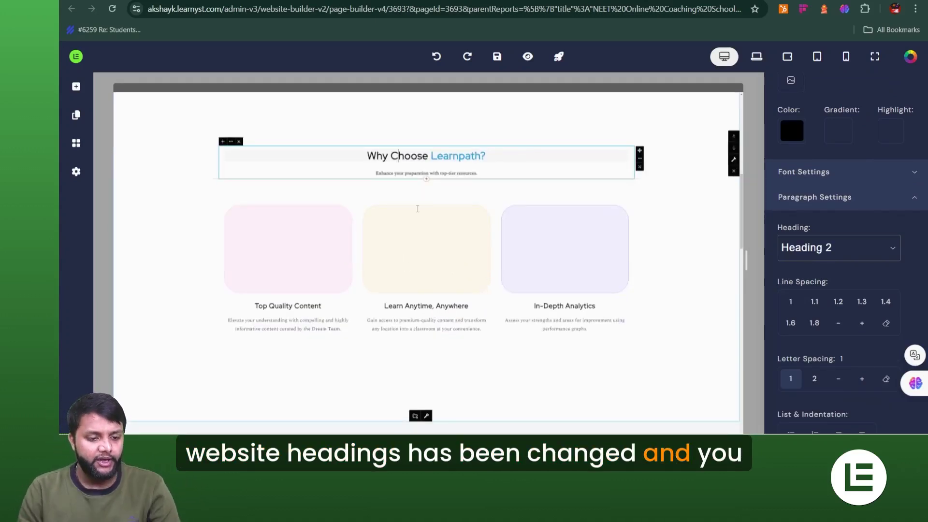
scroll(417, 208, up, 7)
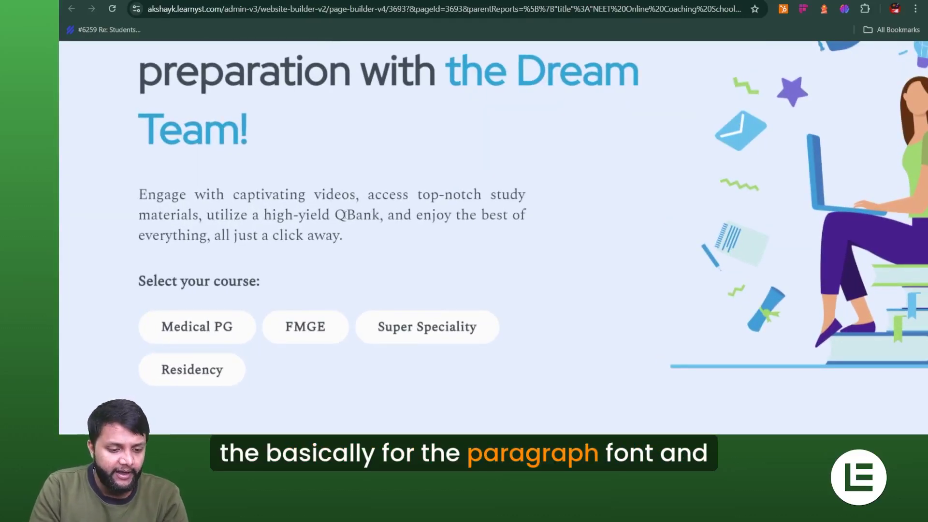
scroll(334, 127, up, 1)
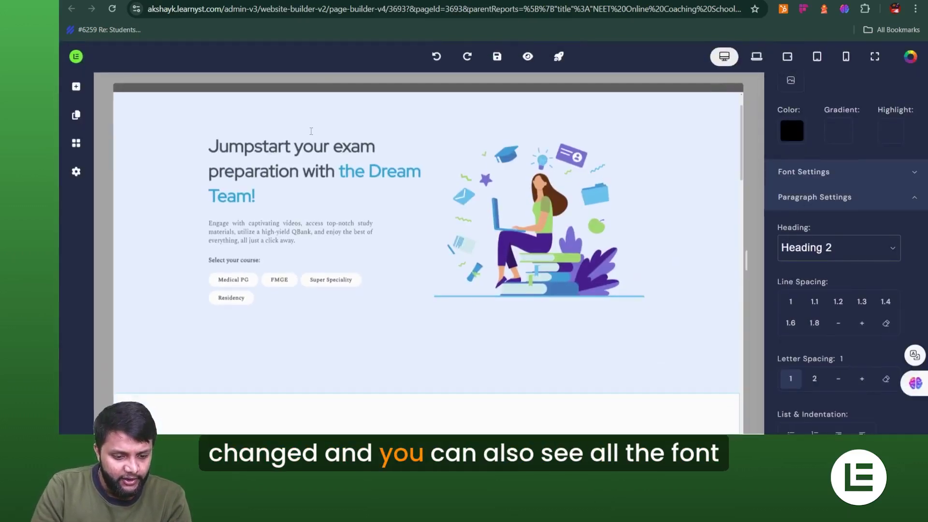
scroll(347, 245, down, 7)
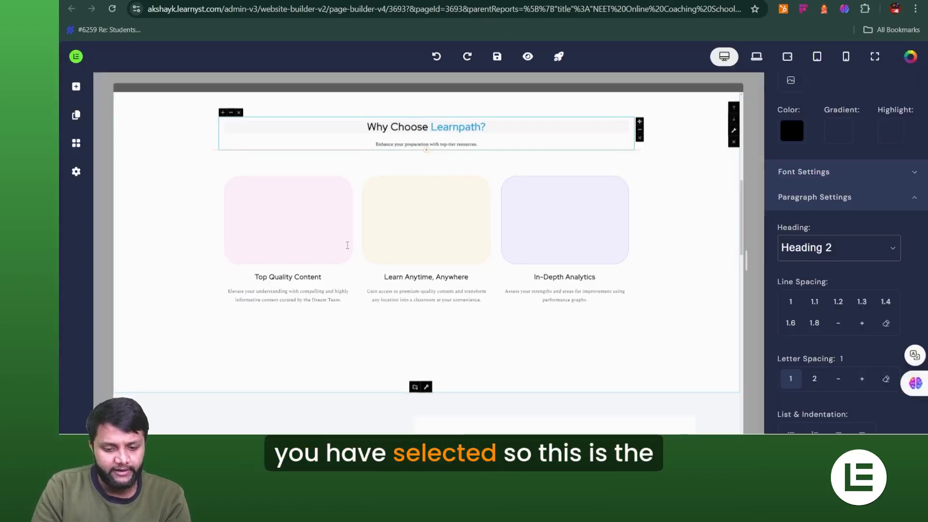
scroll(347, 245, down, 3)
scroll(347, 245, down, 8)
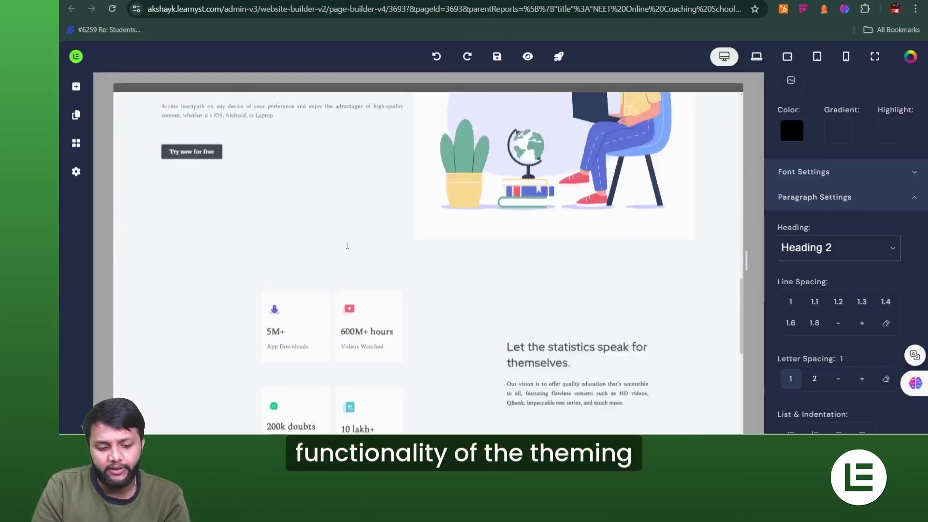
scroll(347, 245, down, 2)
scroll(347, 245, up, 10)
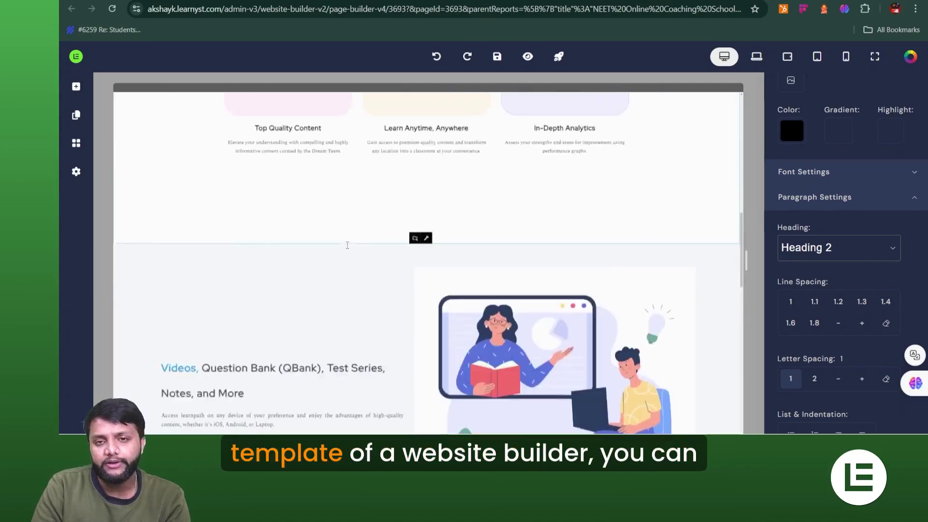
scroll(347, 245, up, 5)
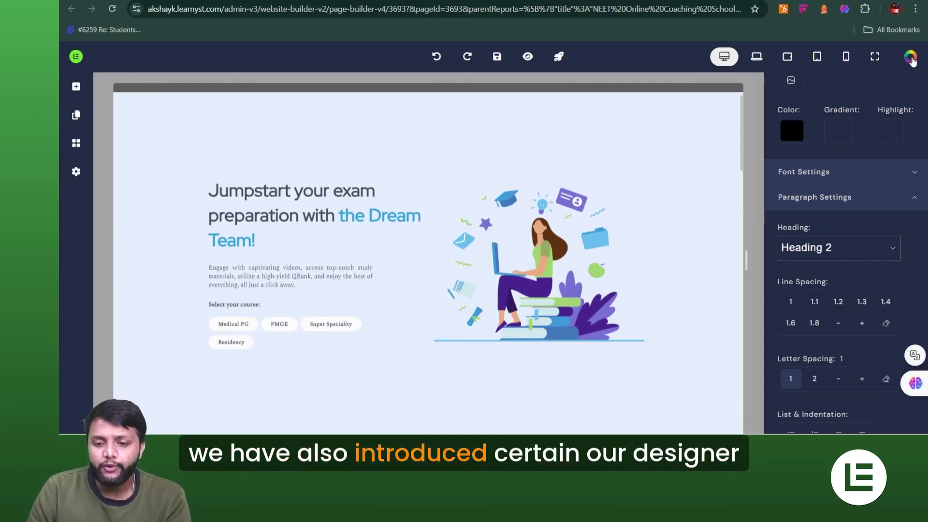
Apply the Montserrat / Lora font pair in the theme Typography and save to publish
click(911, 58)
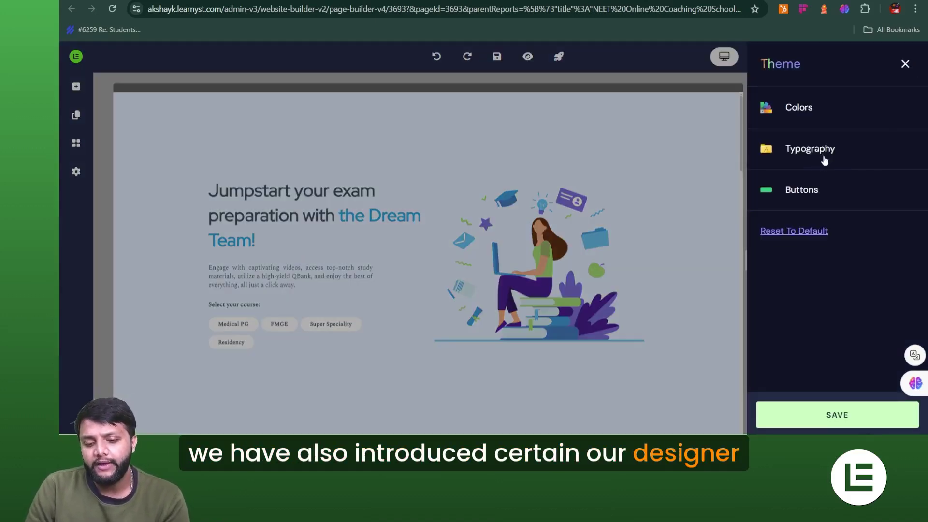
click(817, 159)
scroll(831, 313, down, 3)
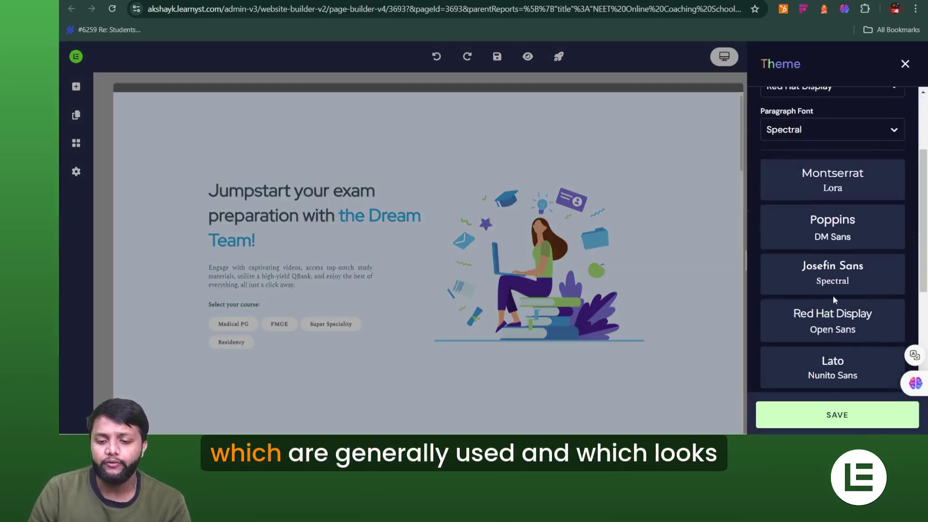
click(831, 187)
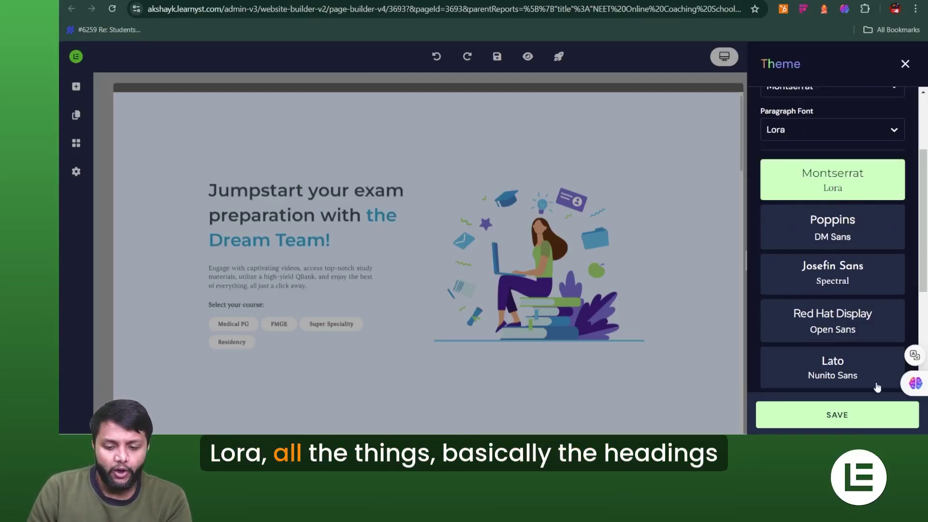
click(857, 418)
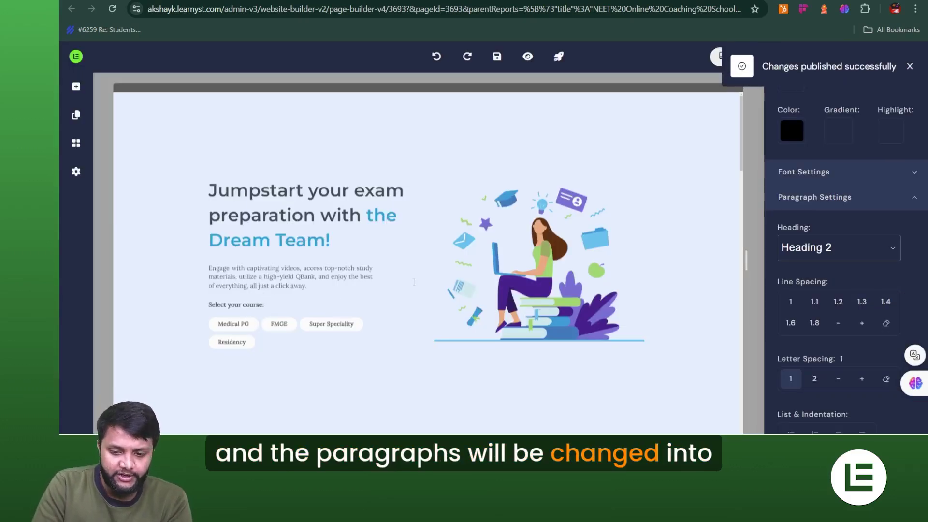
Inspect the fonts of the hero heading, the Why Choose Learnpath? heading and the Videos text
click(265, 269)
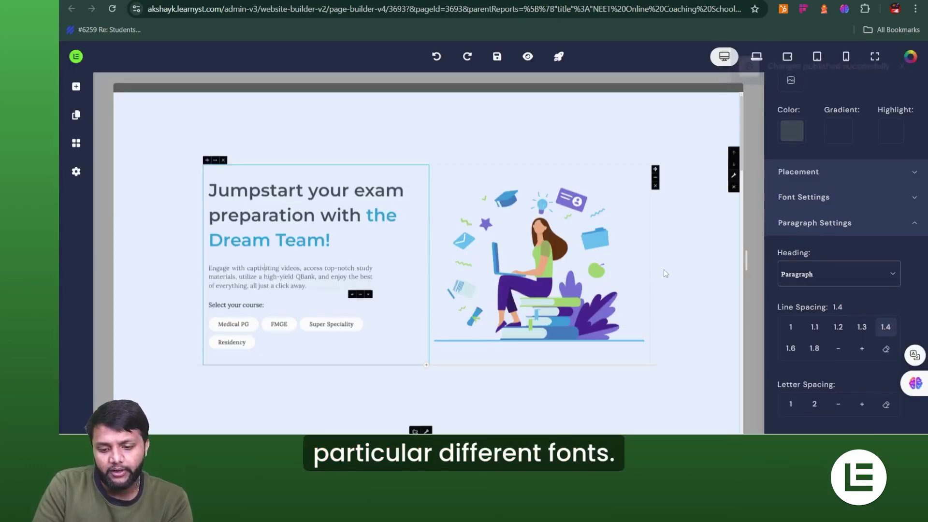
click(307, 239)
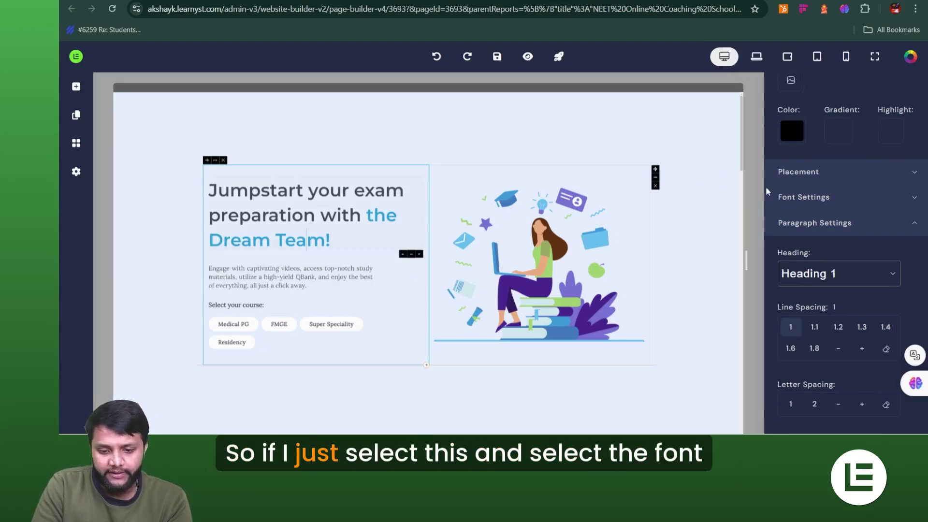
click(814, 200)
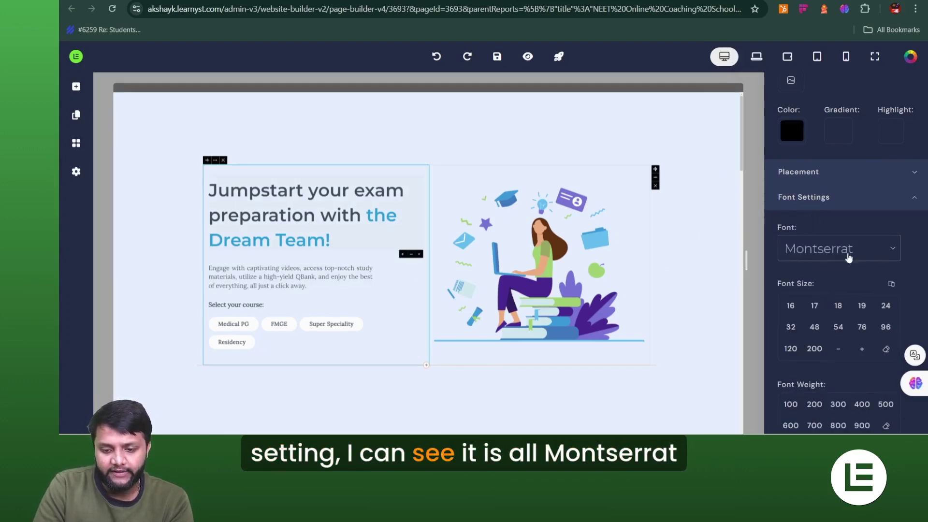
scroll(449, 310, down, 7)
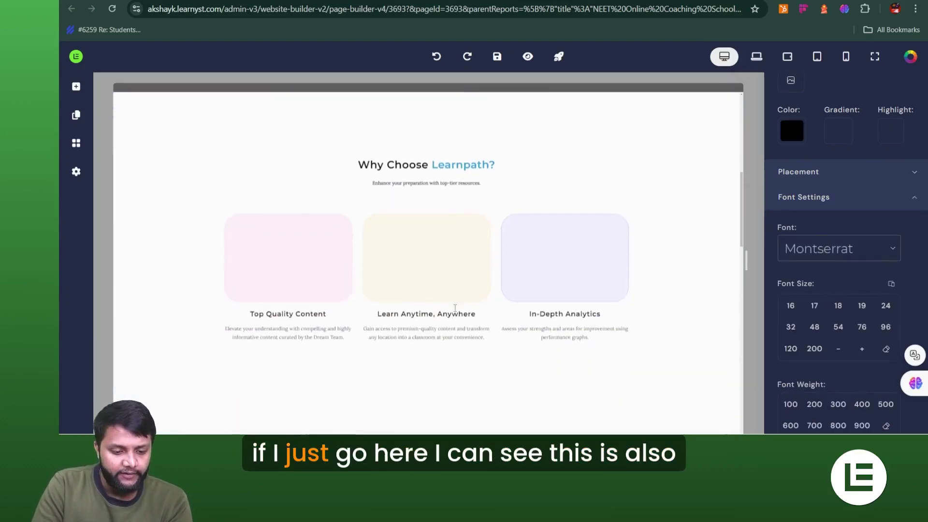
click(511, 169)
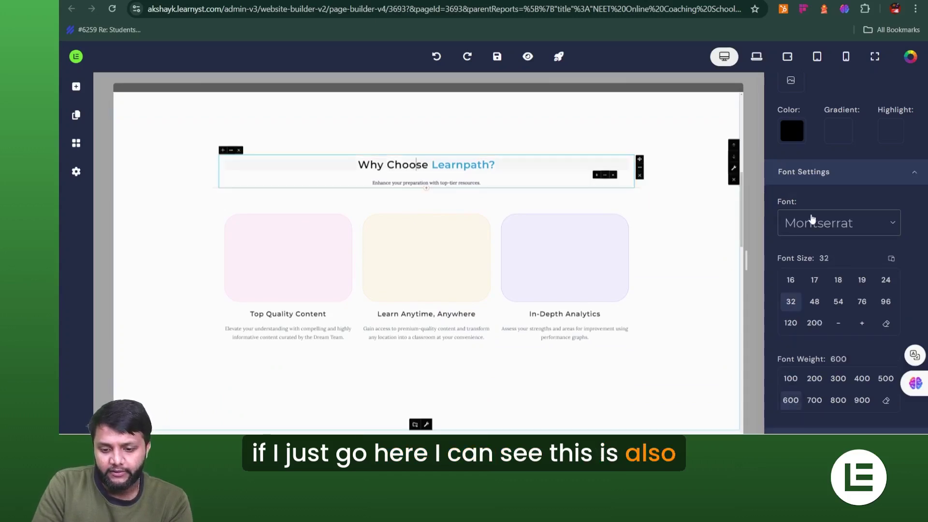
scroll(216, 312, down, 5)
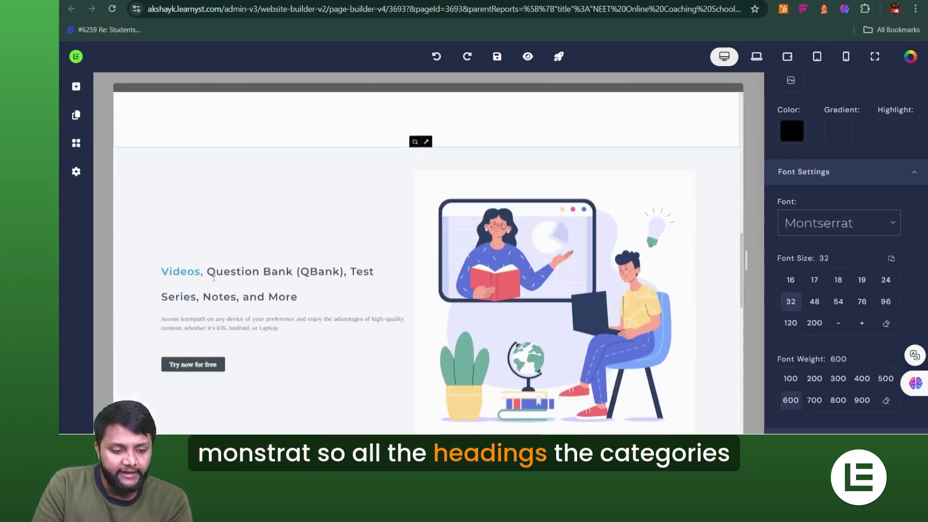
click(213, 274)
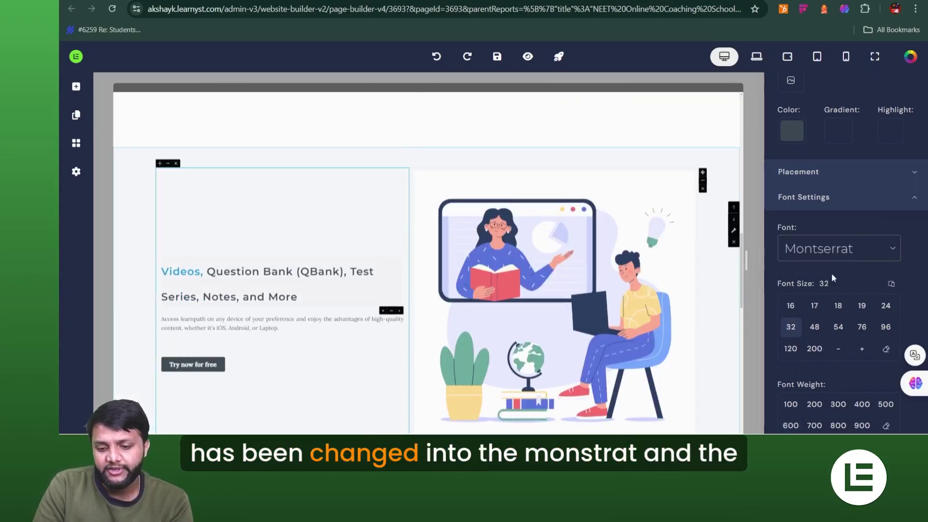
scroll(617, 265, up, 10)
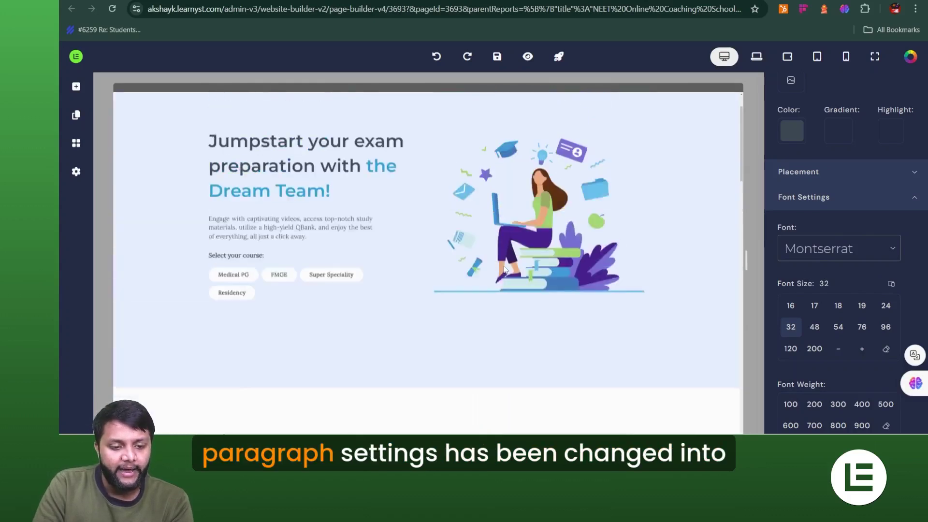
Confirm the hero paragraph, Learn Anytime, Anywhere card and Videos text now use Lora
click(274, 279)
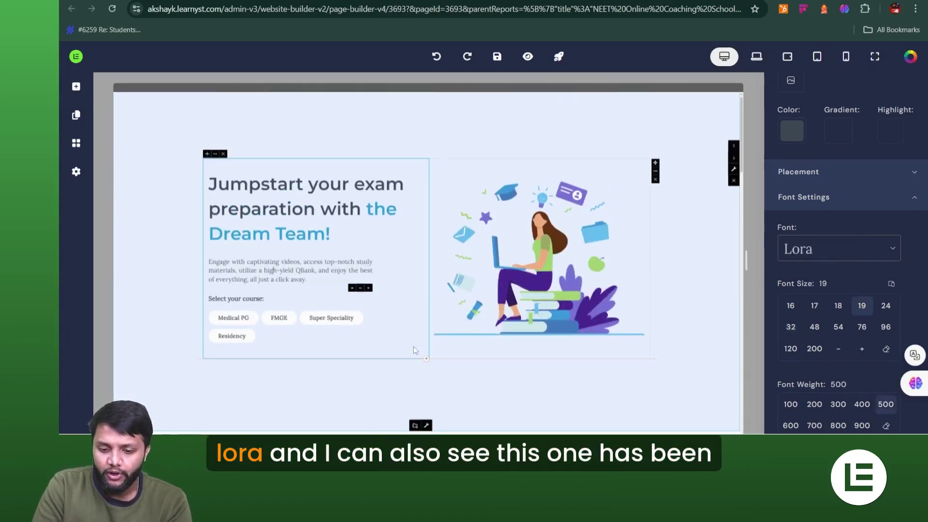
scroll(414, 346, down, 4)
scroll(413, 350, down, 3)
click(418, 315)
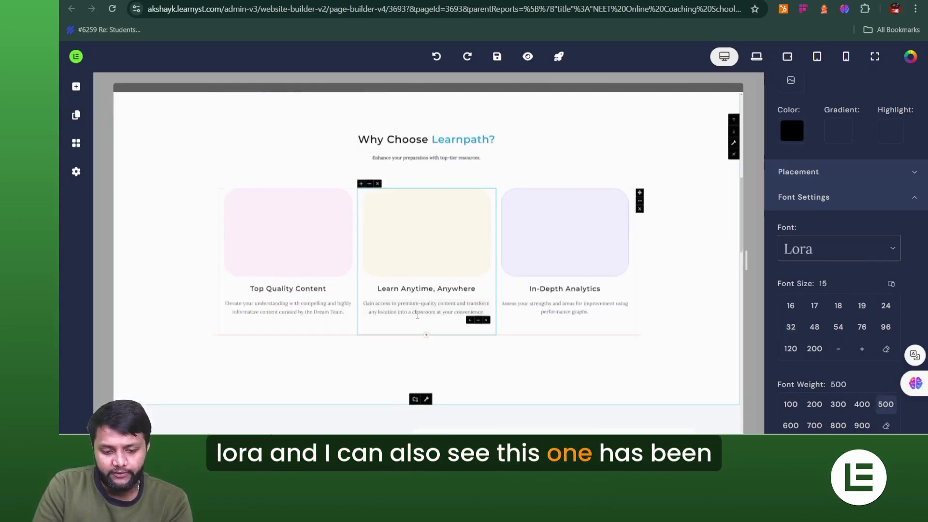
scroll(418, 315, down, 5)
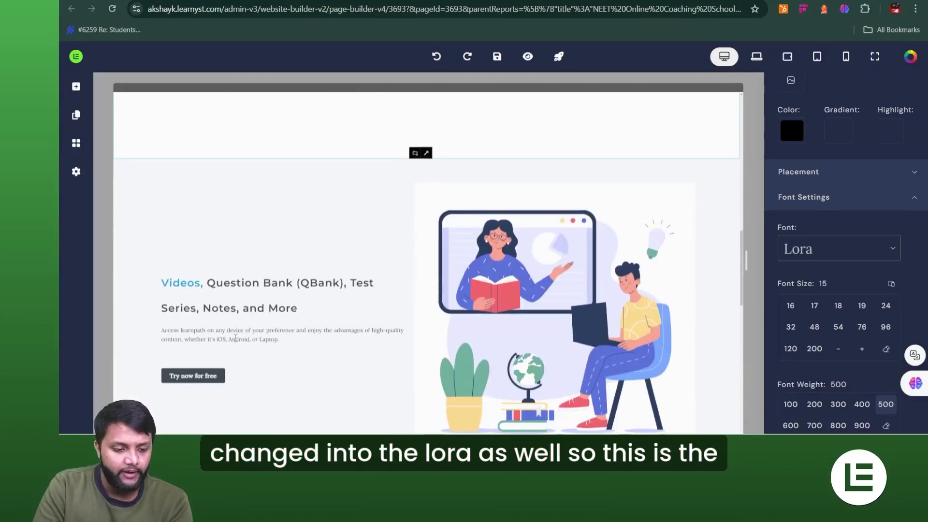
click(235, 338)
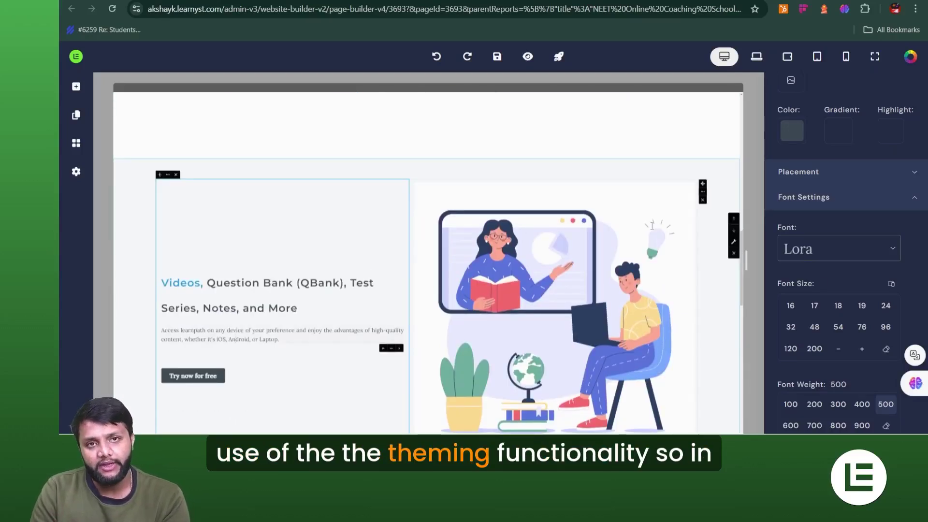
scroll(652, 226, up, 10)
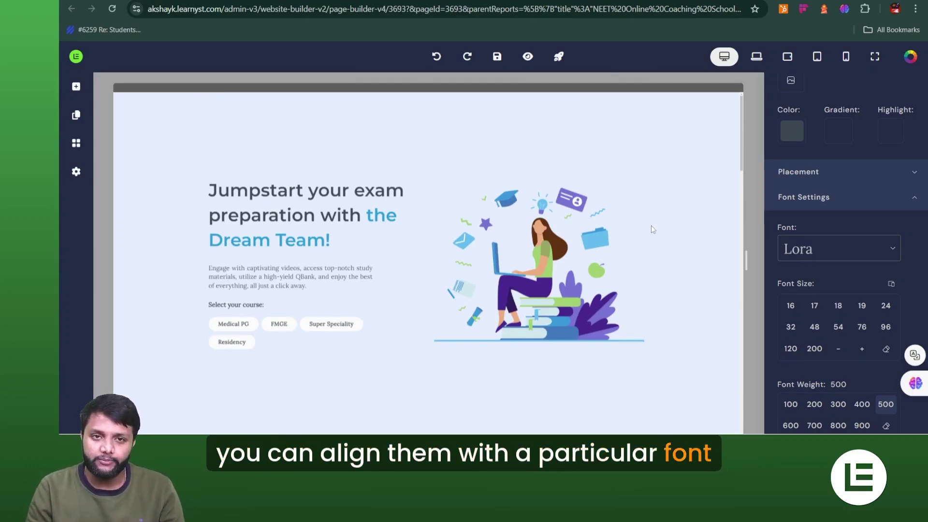
click(910, 58)
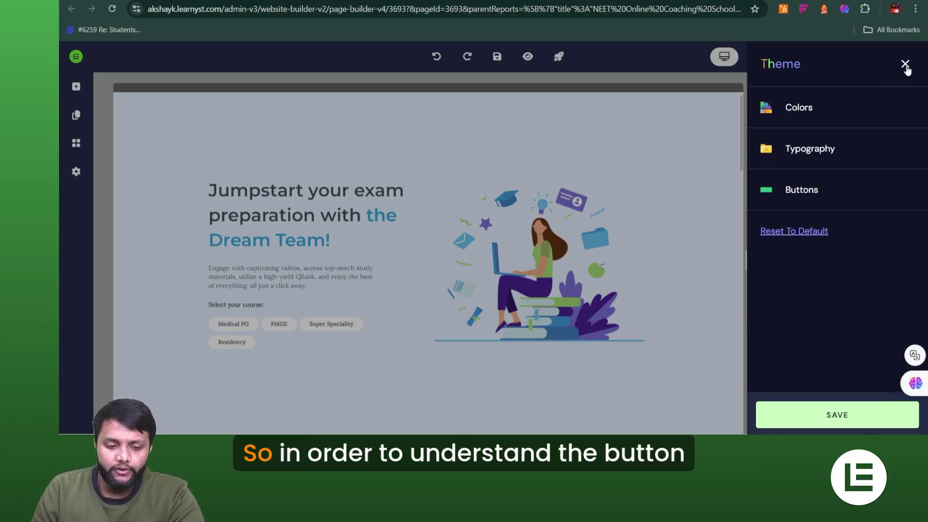
click(905, 65)
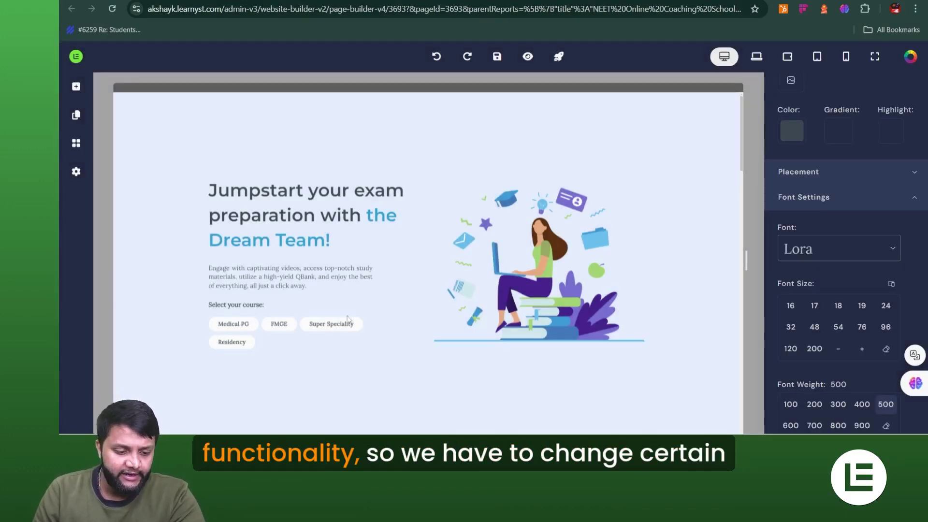
scroll(347, 319, down, 2)
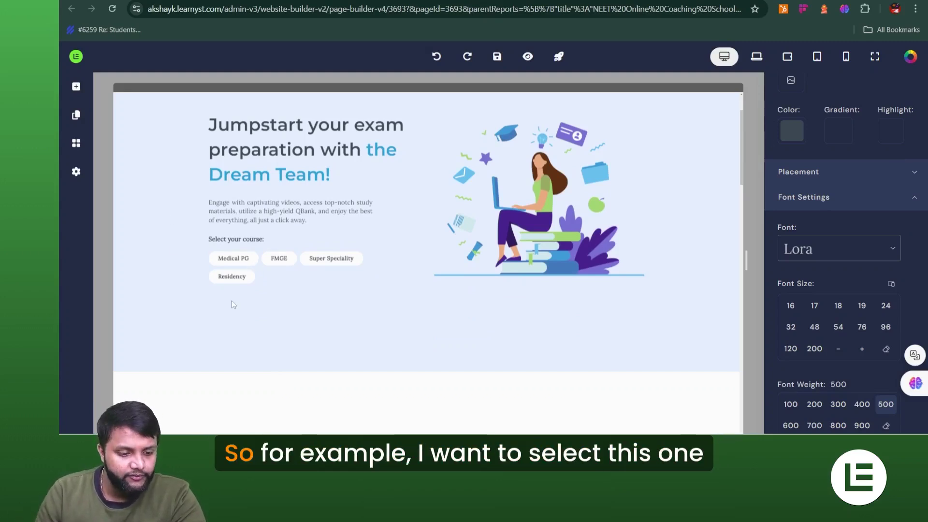
Open the Medical PG button's Edit Button settings on the Button Templates tab
click(244, 261)
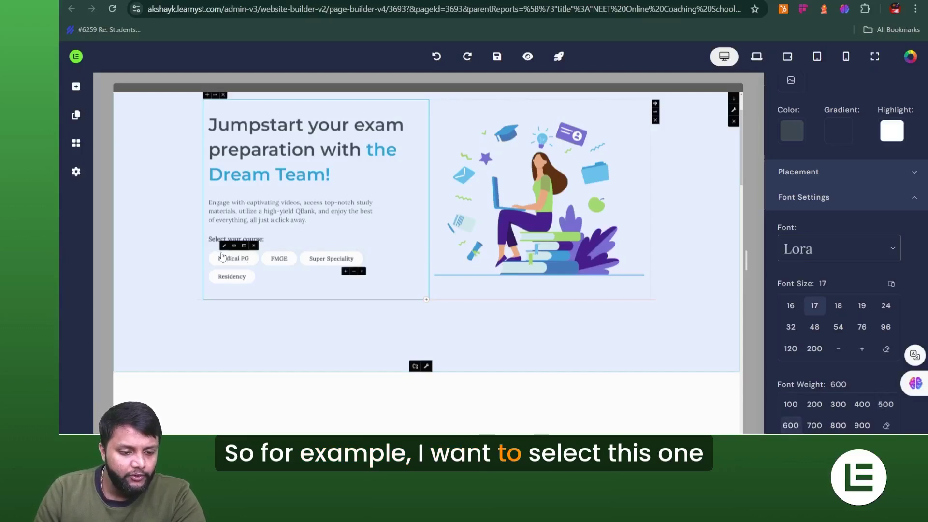
click(224, 245)
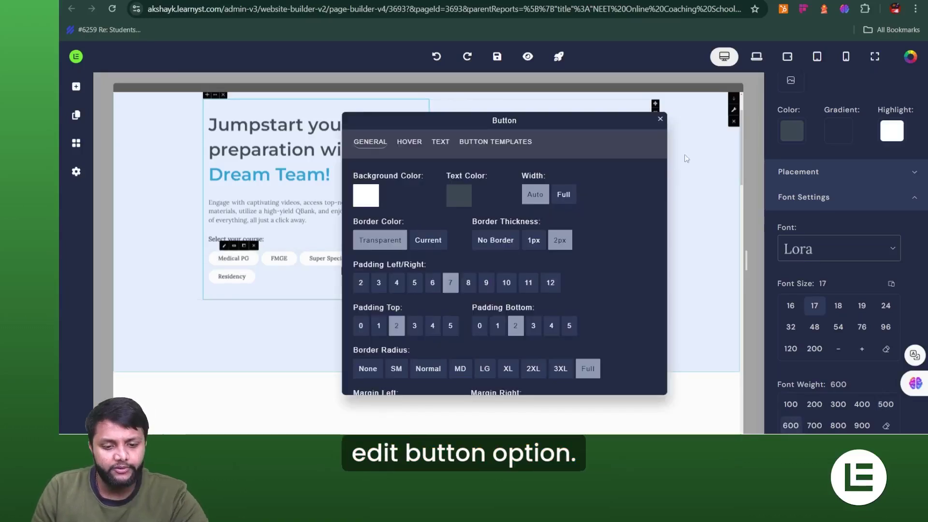
click(660, 119)
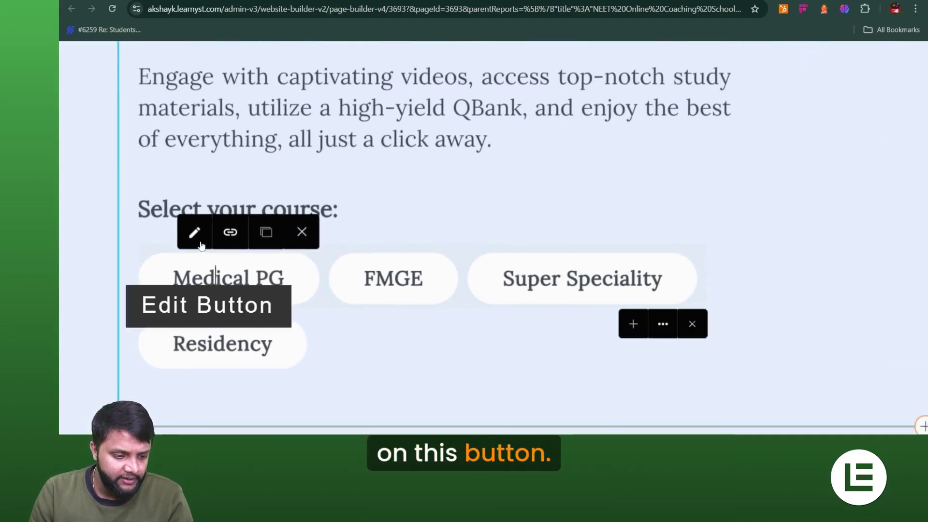
click(195, 234)
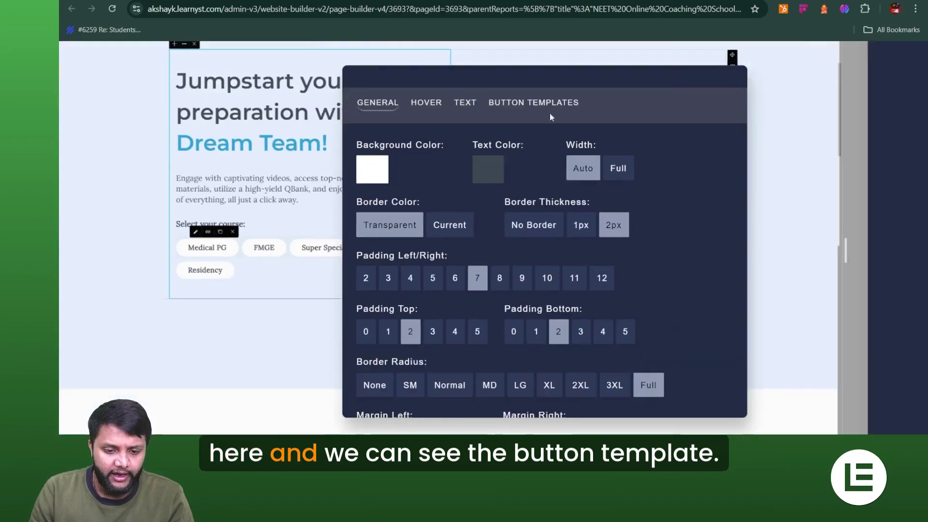
click(537, 103)
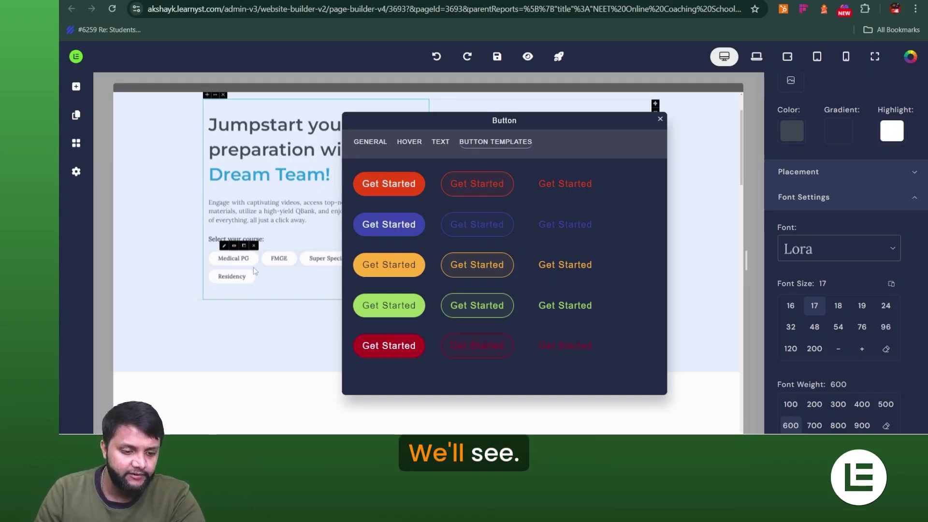
Apply red filled templates to Medical PG and Super Speciality, and blue to FMGE and Residency
click(402, 188)
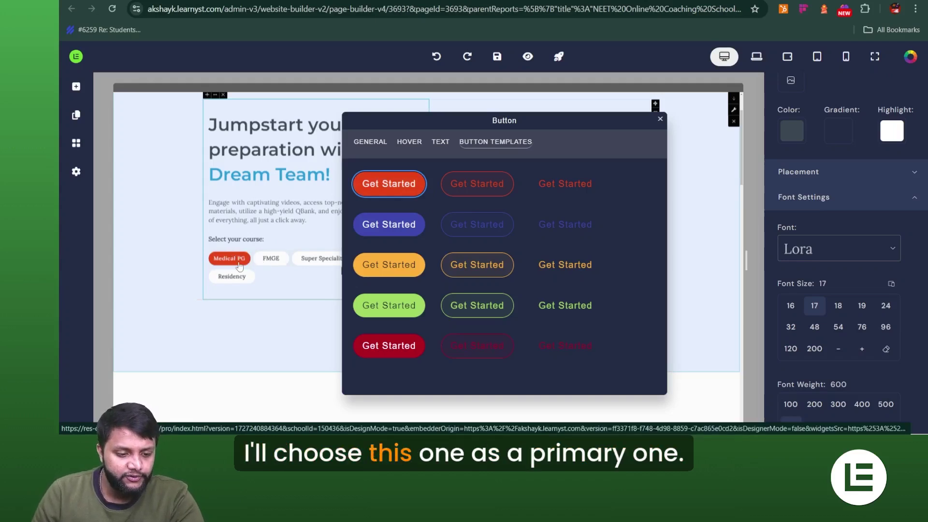
click(284, 265)
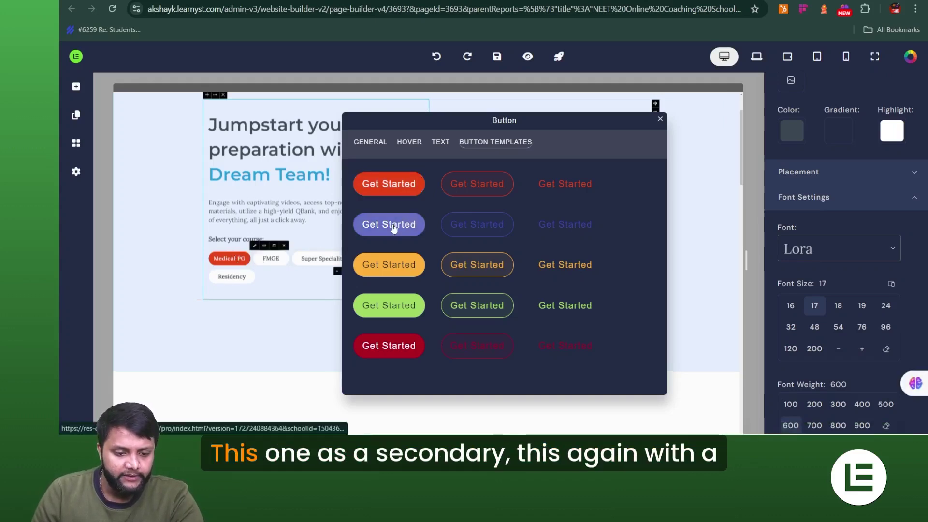
click(393, 226)
click(323, 260)
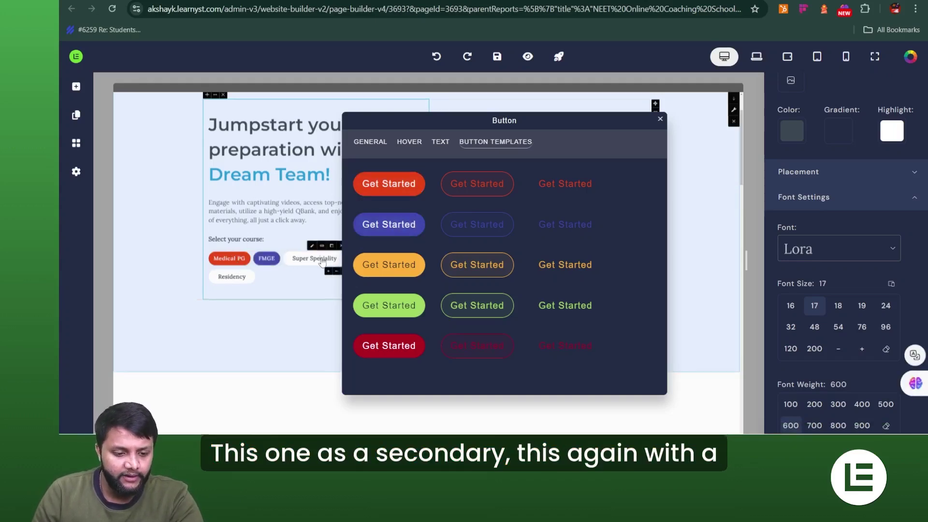
click(364, 193)
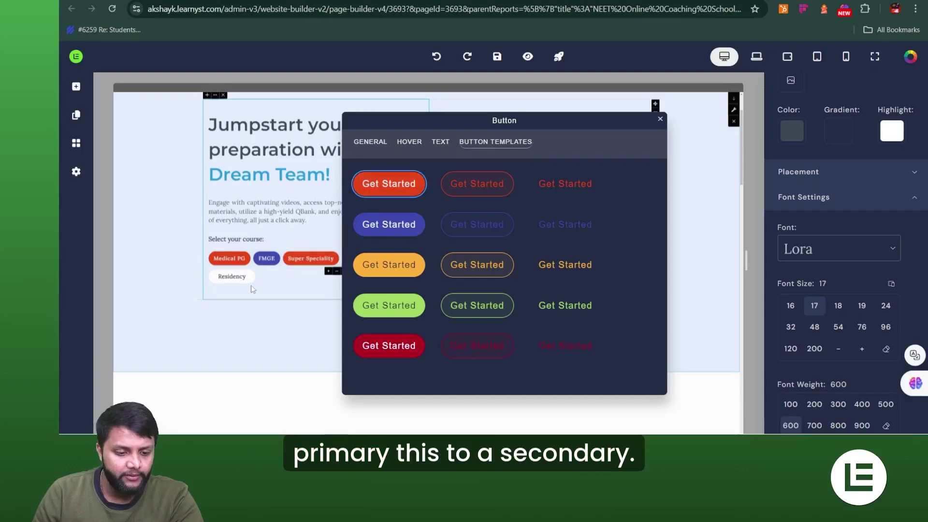
click(234, 278)
click(366, 238)
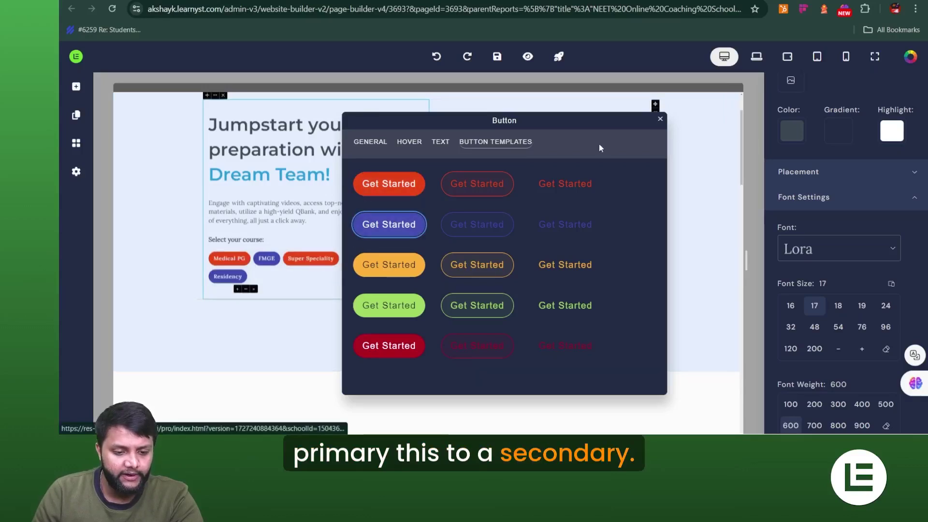
click(660, 119)
click(378, 323)
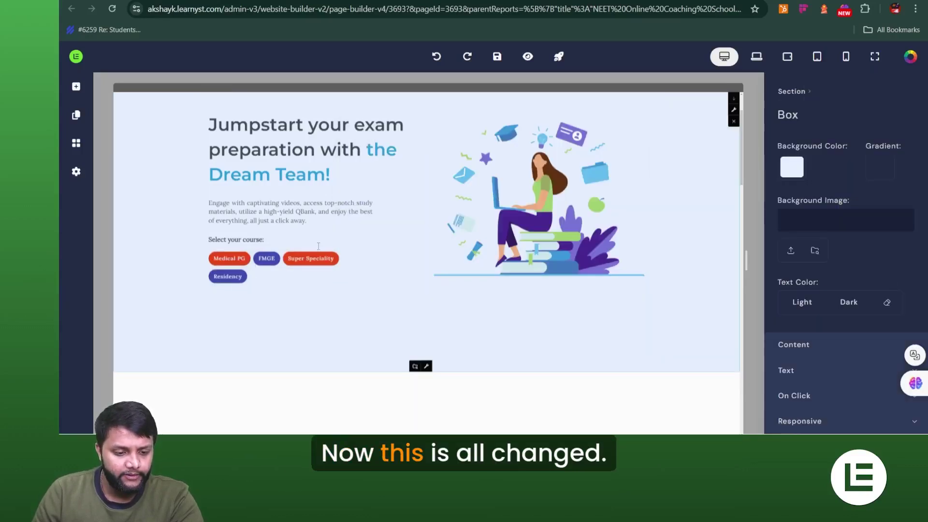
scroll(323, 257, down, 10)
Apply the red filled Get Started template to the Videos section's Try now for free button
scroll(323, 258, down, 5)
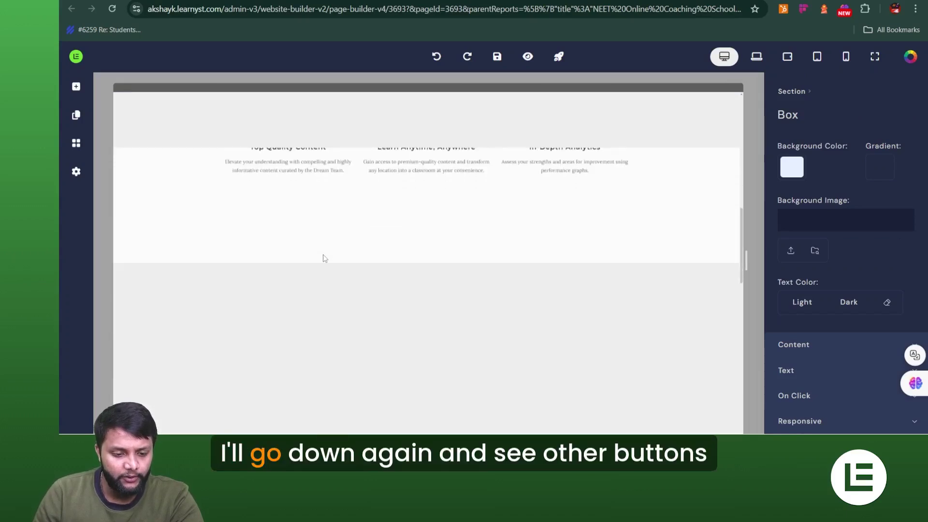
scroll(415, 213, down, 1)
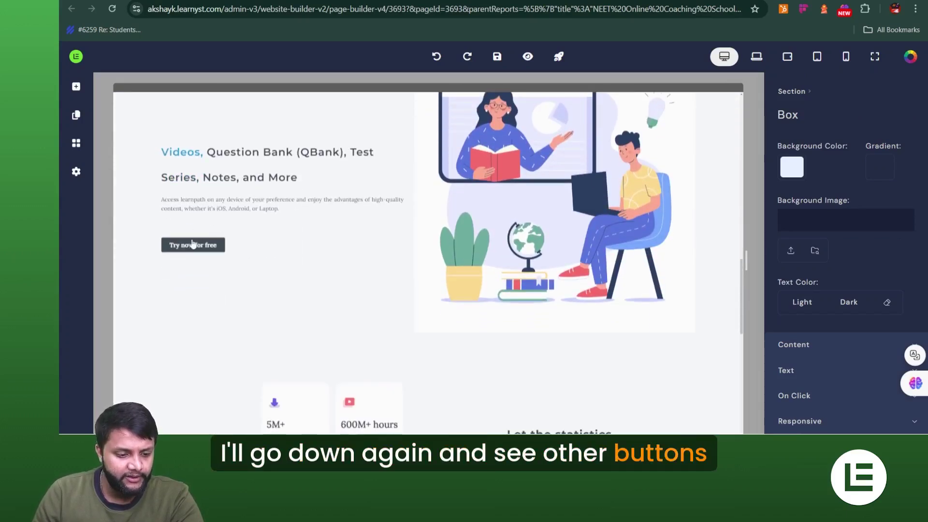
click(193, 246)
click(190, 232)
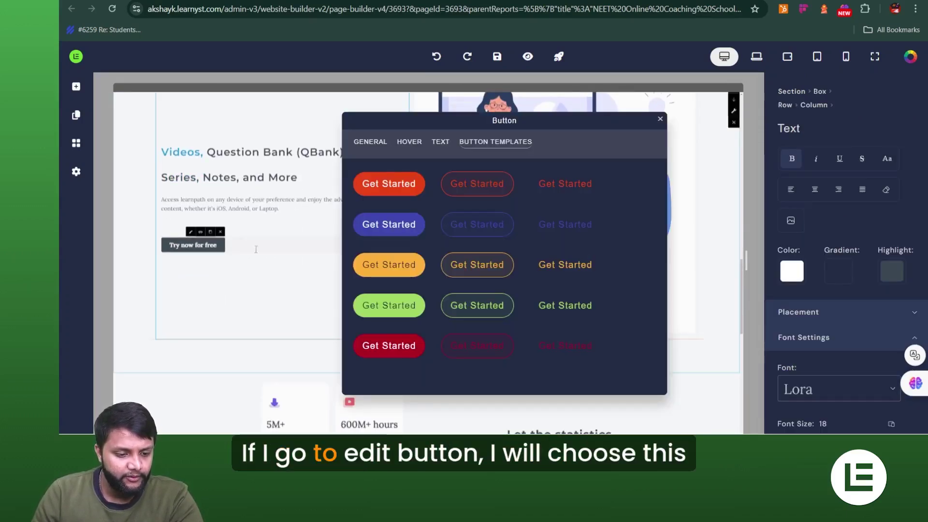
click(389, 184)
scroll(285, 247, down, 12)
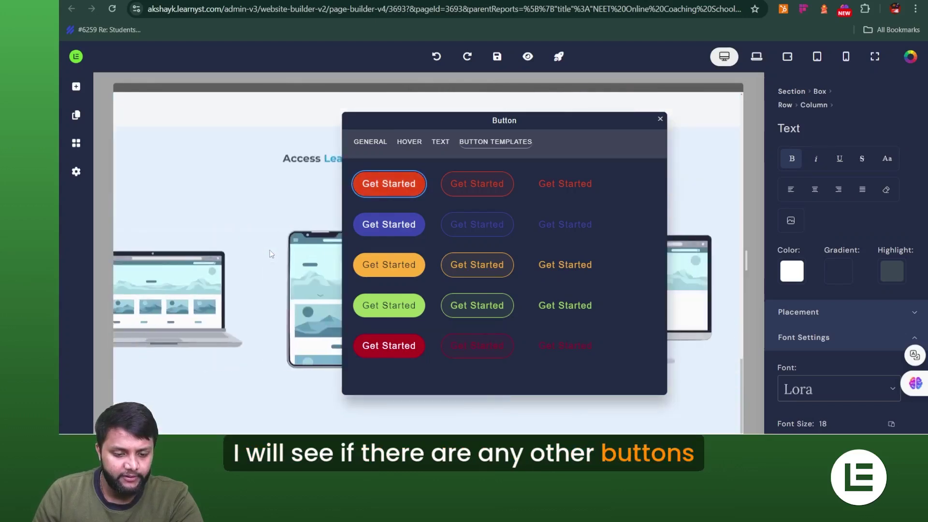
click(661, 119)
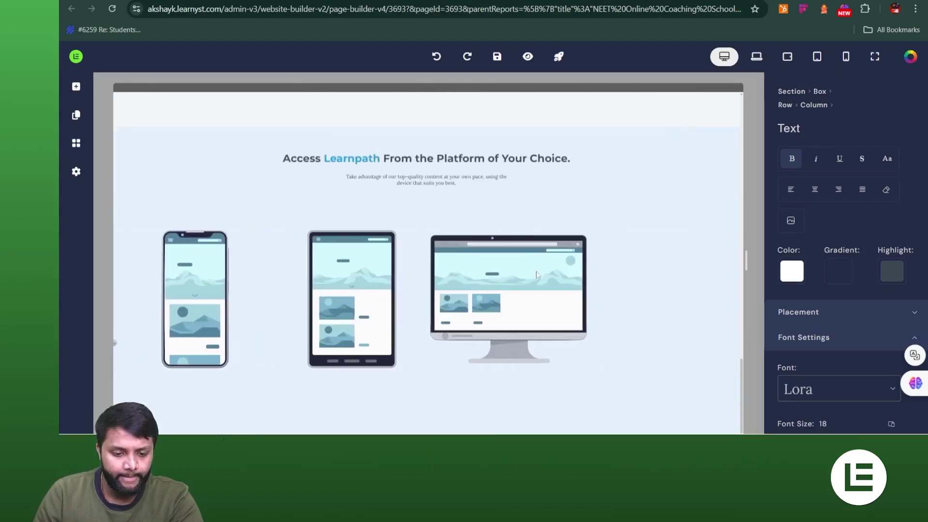
scroll(537, 290, up, 4)
scroll(537, 297, up, 10)
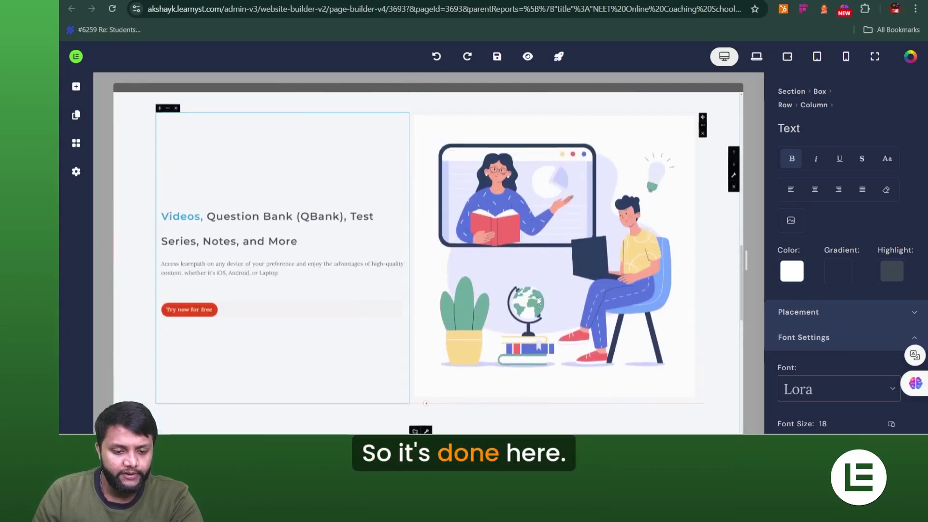
scroll(537, 296, up, 5)
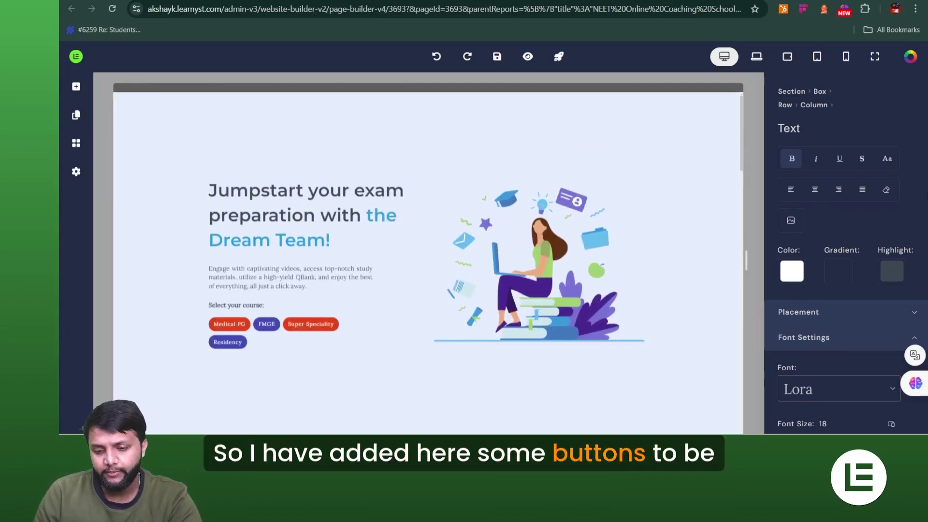
Select the hero text column and look through its options menu
click(358, 334)
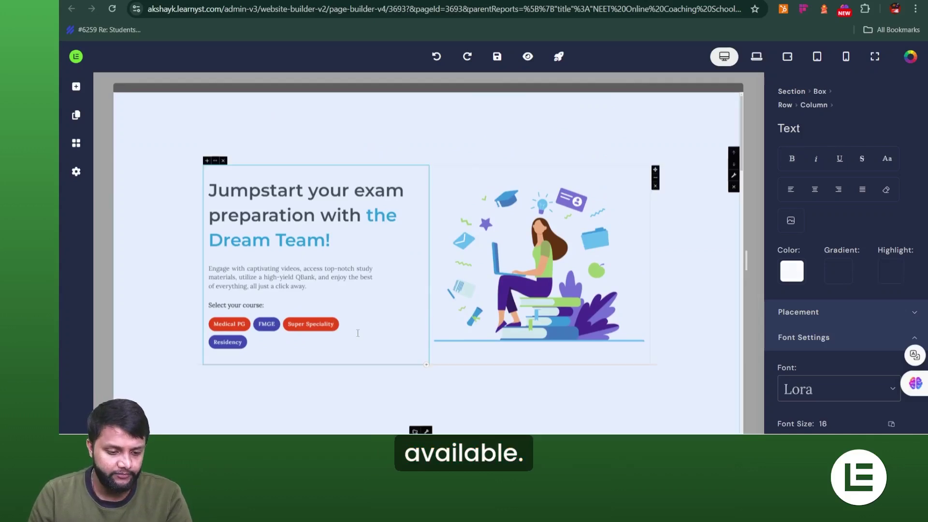
right_click(357, 335)
click(357, 337)
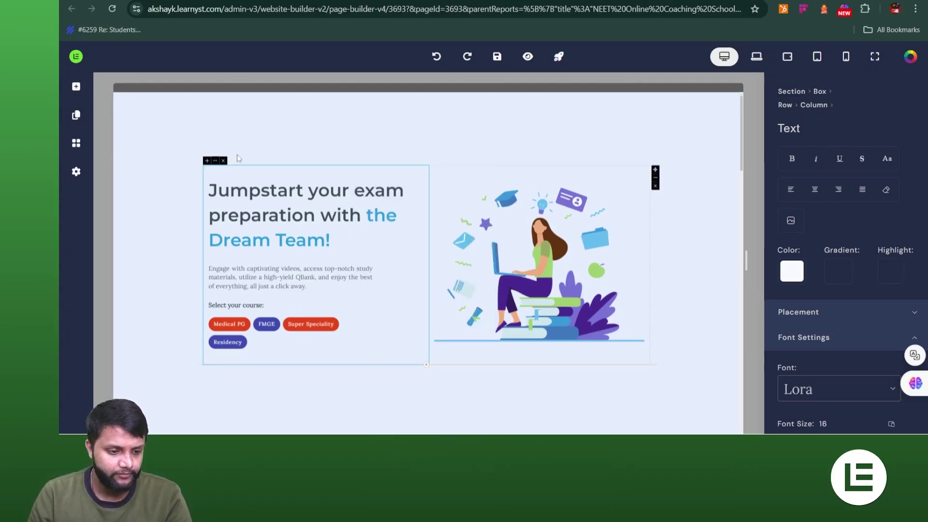
click(215, 161)
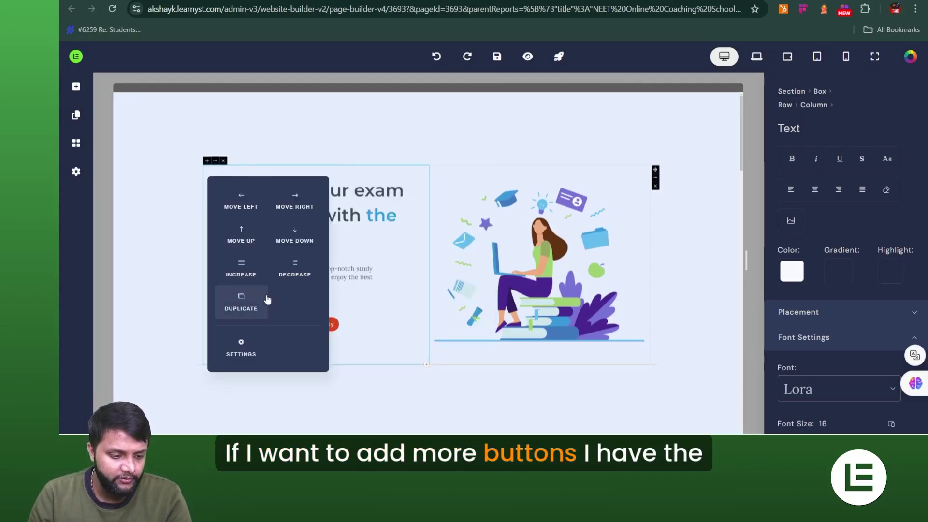
click(487, 385)
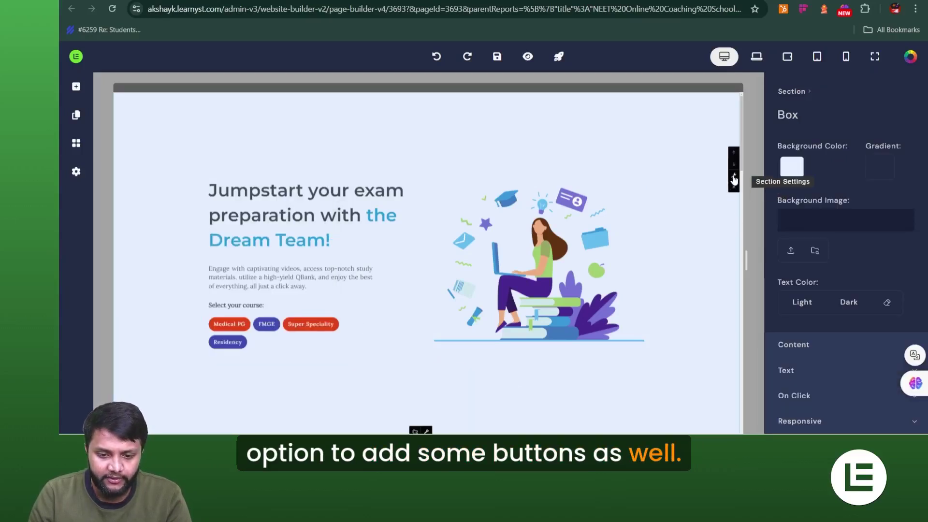
Open the hero section's settings with its height options, briefly checking the image library
click(734, 175)
scroll(443, 305, down, 2)
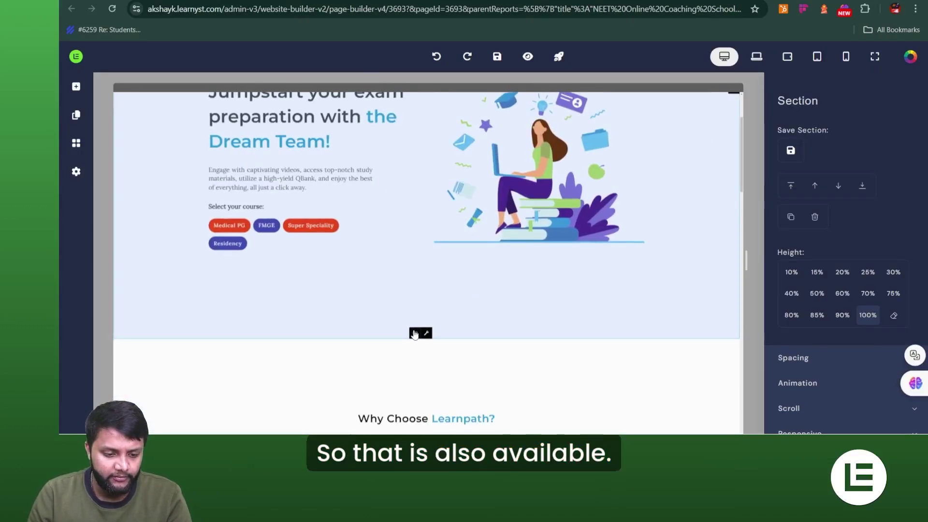
click(414, 334)
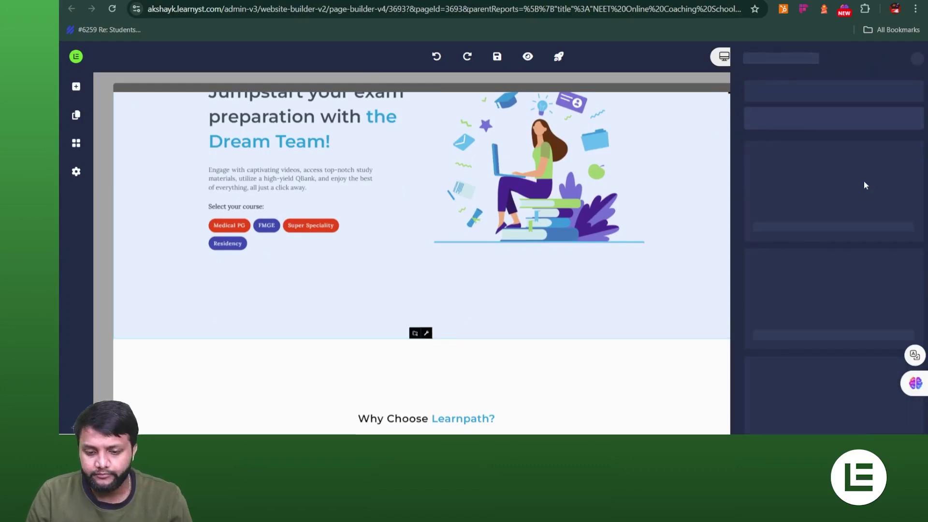
click(904, 57)
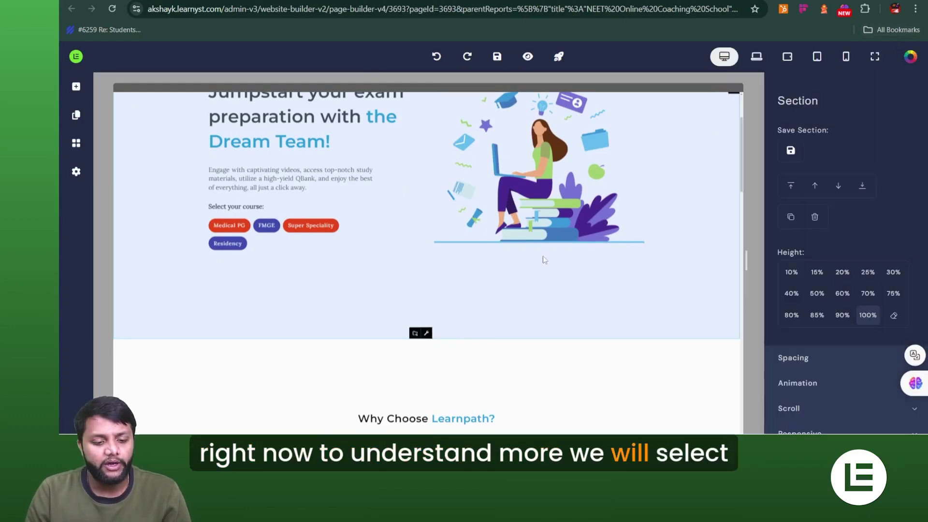
scroll(213, 191, up, 1)
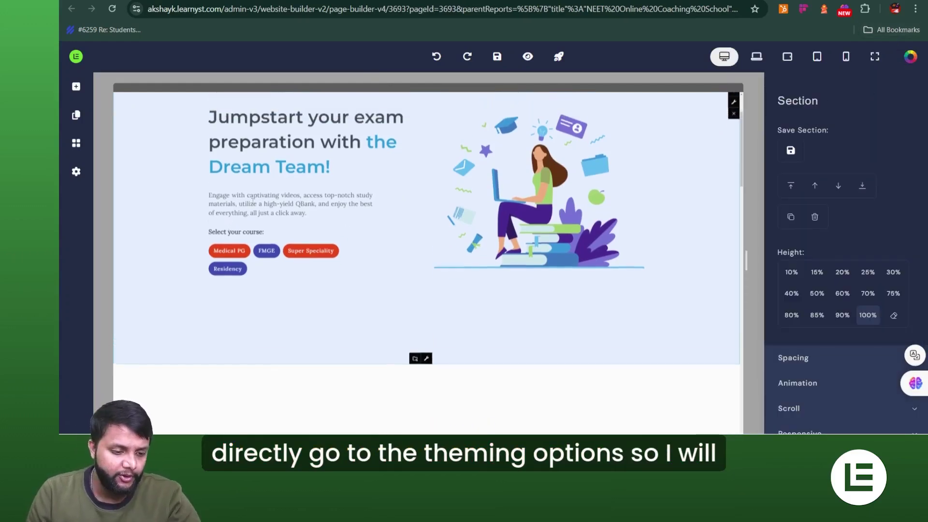
Change the theme's primary colour from red to green in Theme Colors
click(910, 58)
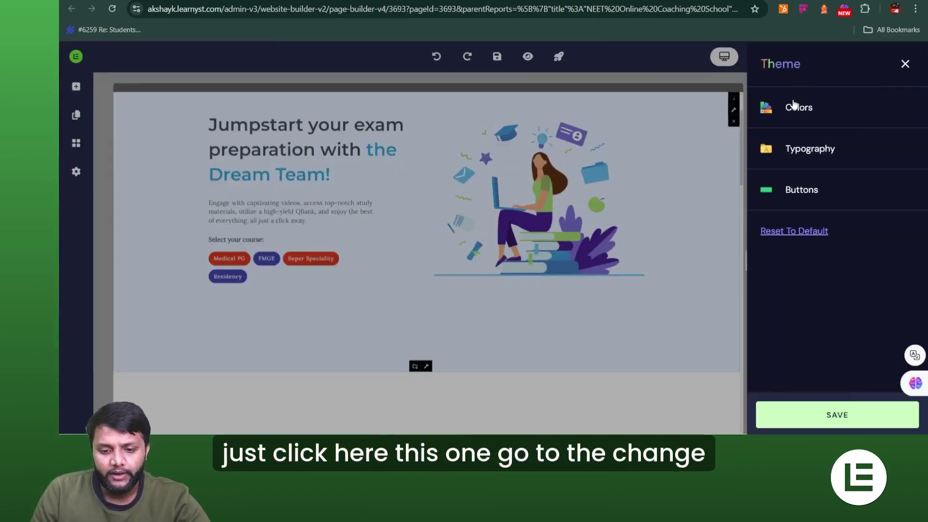
click(803, 111)
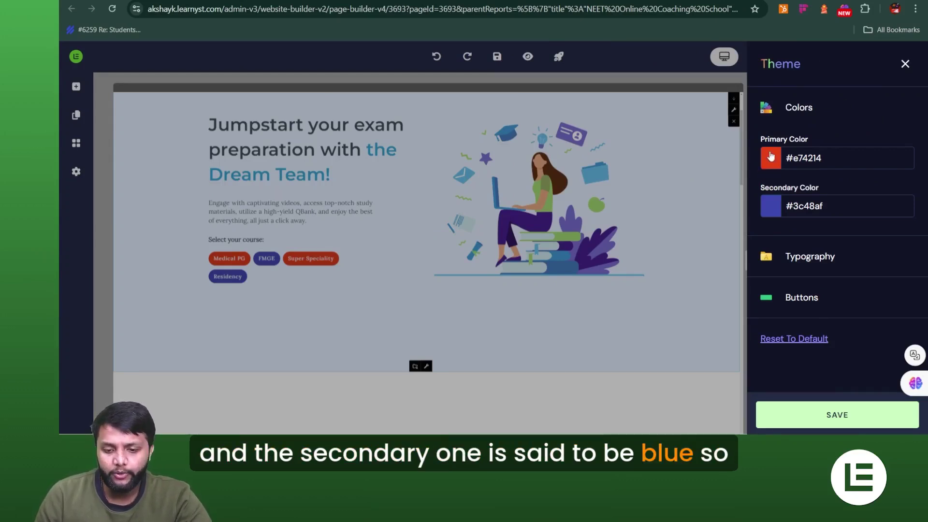
click(770, 156)
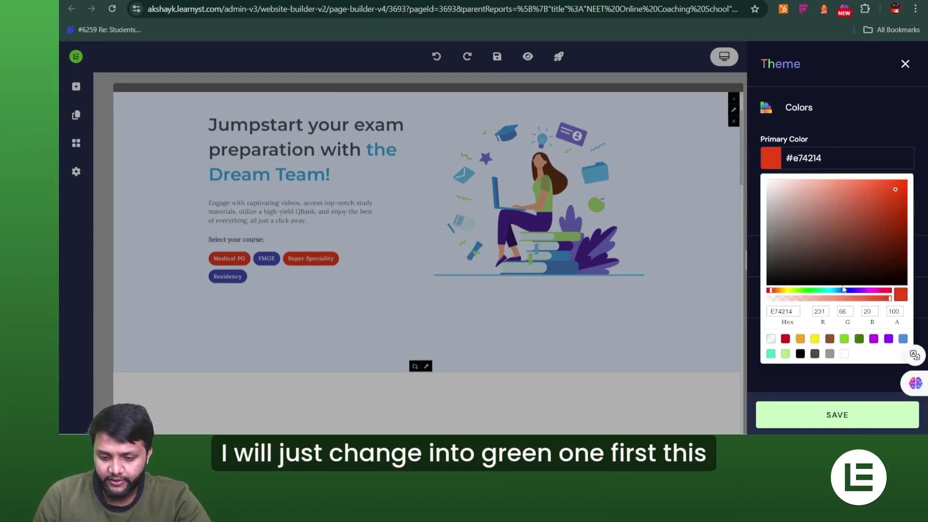
click(814, 290)
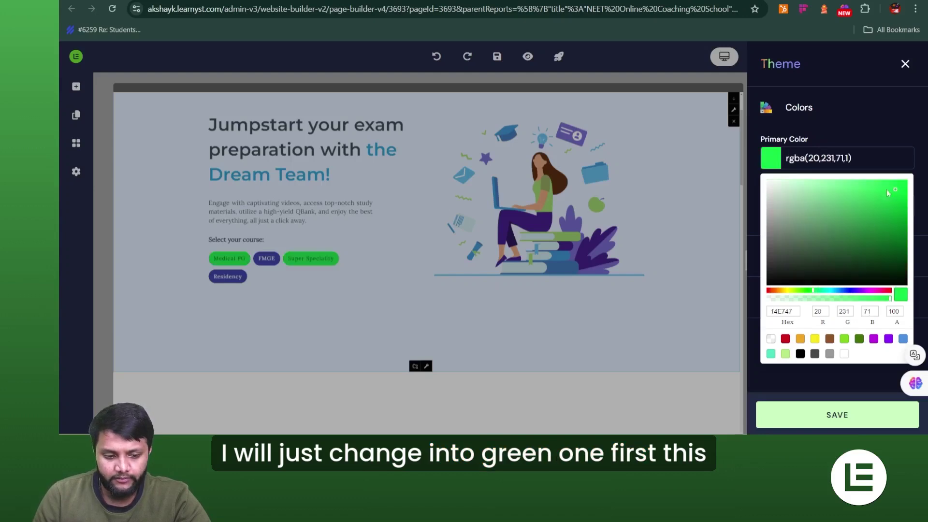
click(832, 383)
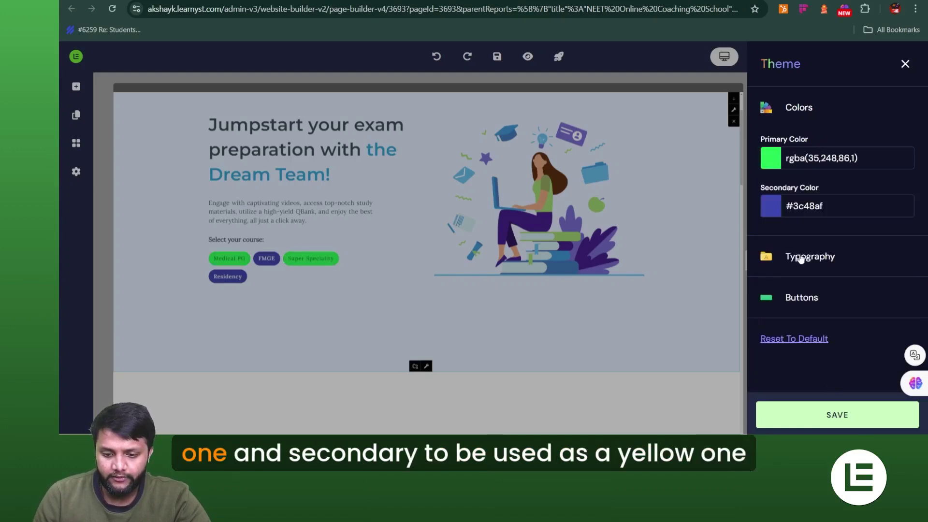
Set the secondary colour to vivid yellow, fine-tune both shades, and save the theme
click(773, 212)
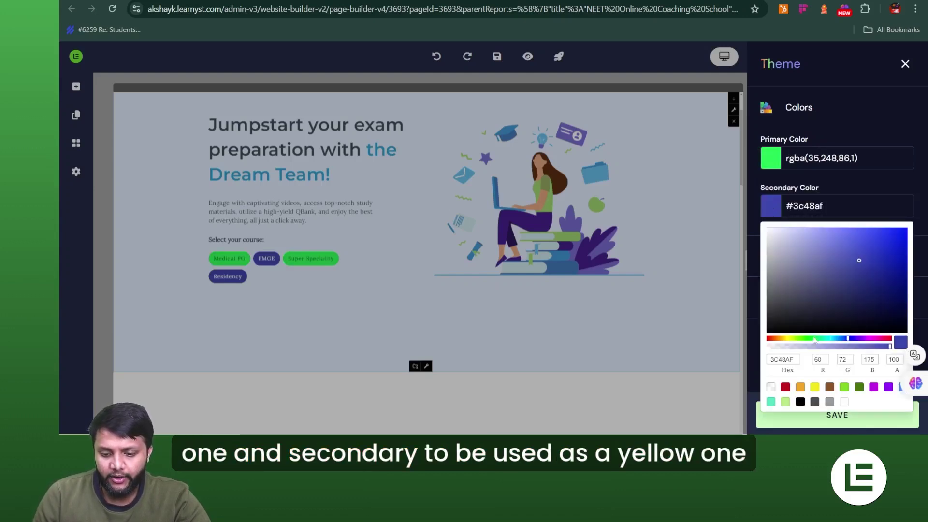
click(789, 338)
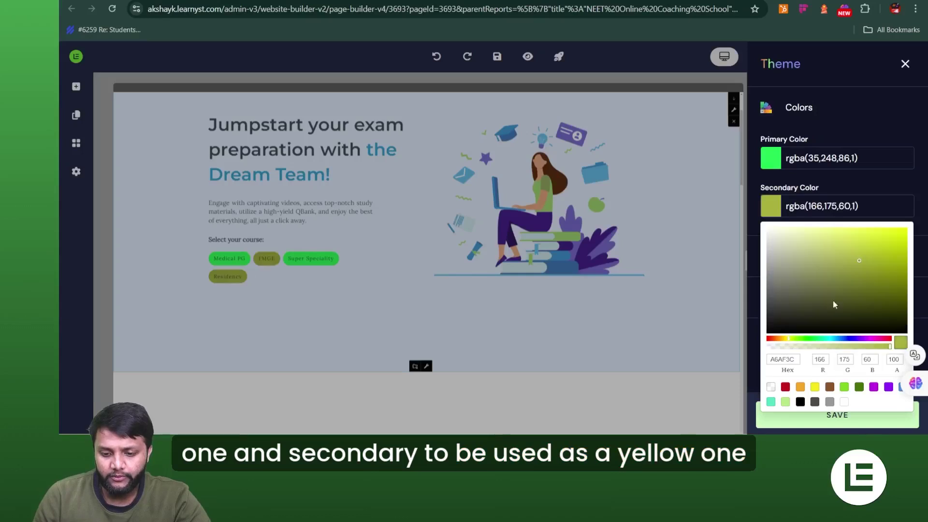
drag(883, 246, 894, 234)
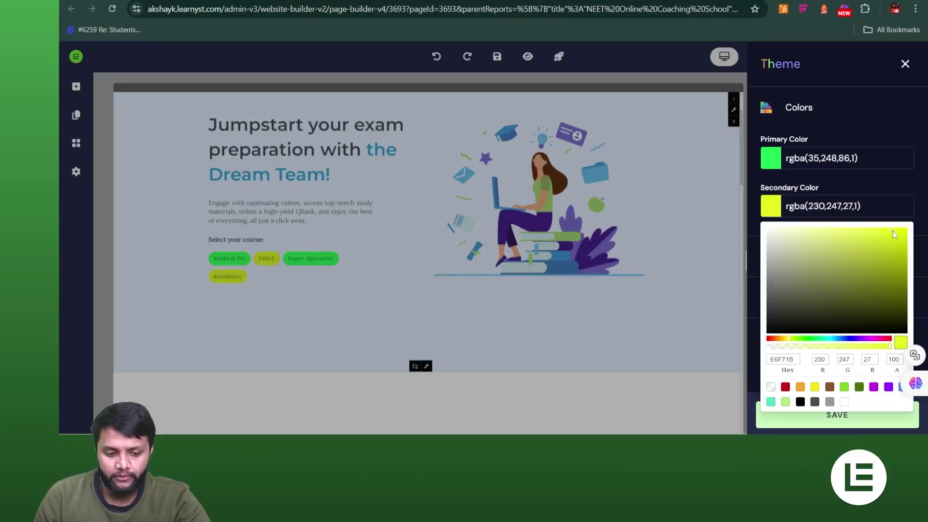
click(754, 348)
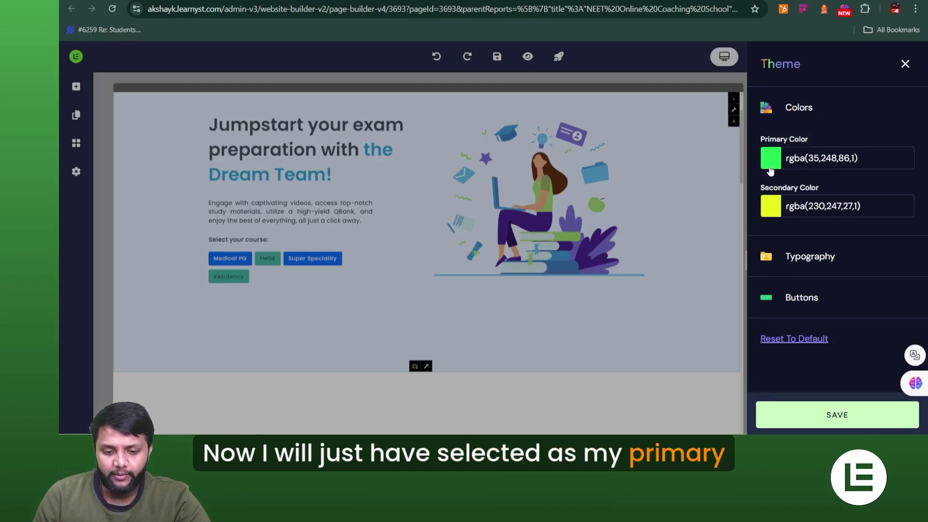
click(776, 216)
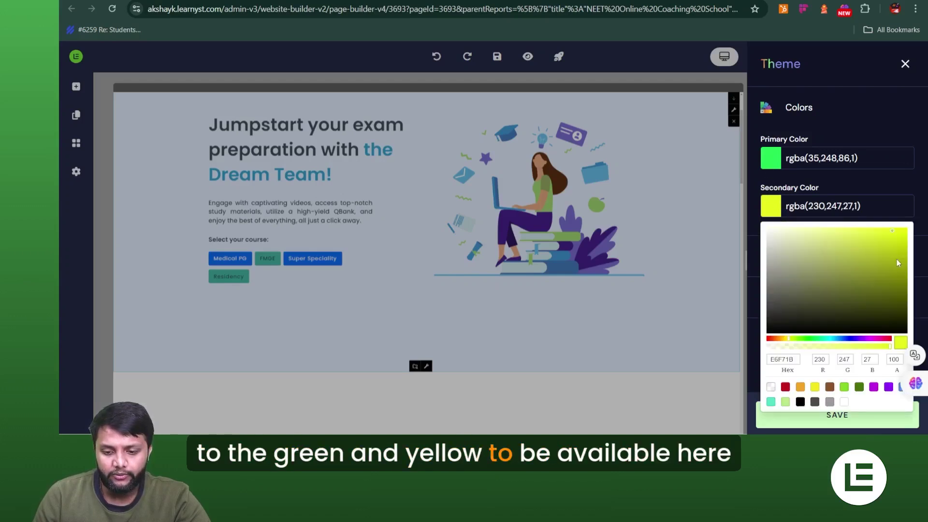
click(894, 233)
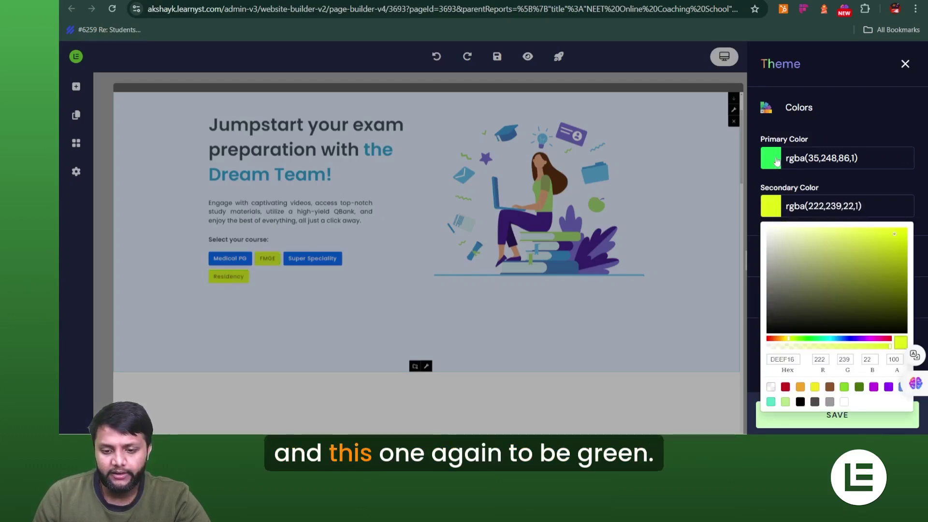
click(774, 160)
click(895, 192)
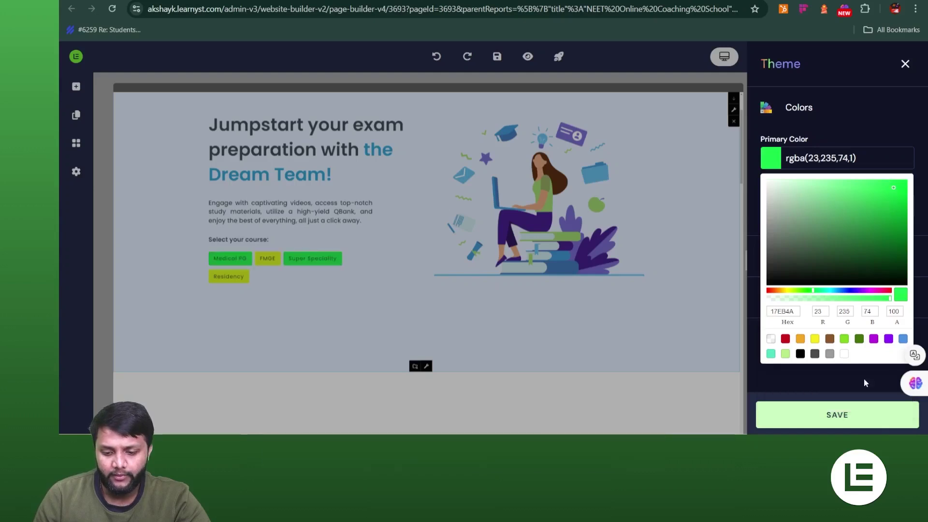
click(852, 414)
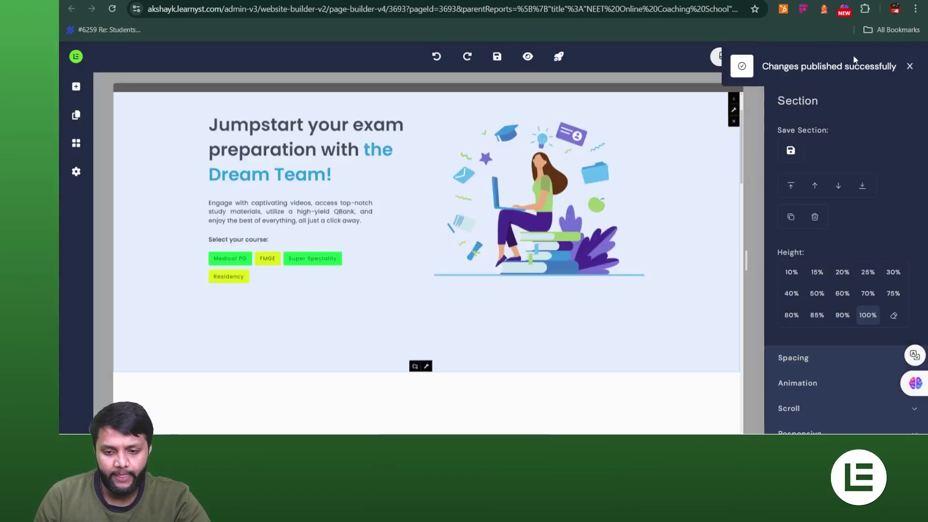
Apply the yellow button template to the Videos section's 'Try now for free' button
click(911, 68)
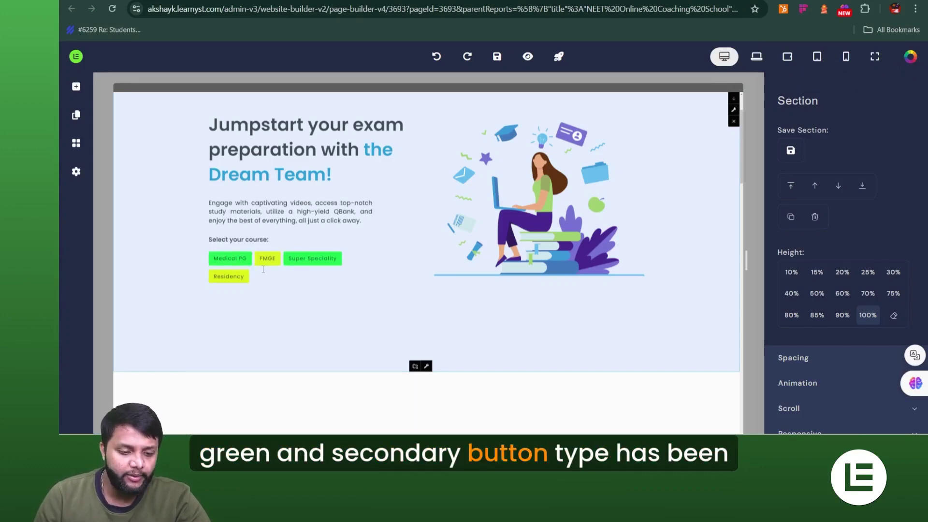
scroll(348, 271, down, 10)
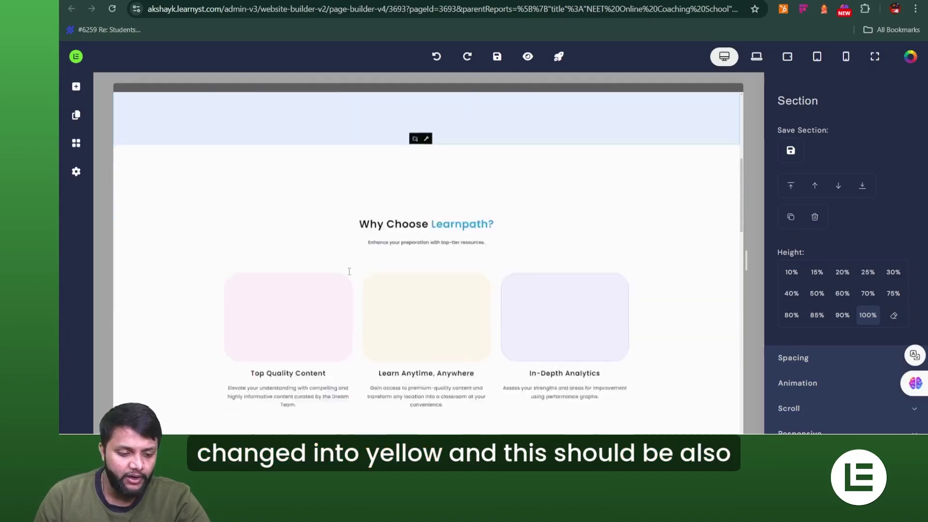
scroll(349, 273, down, 3)
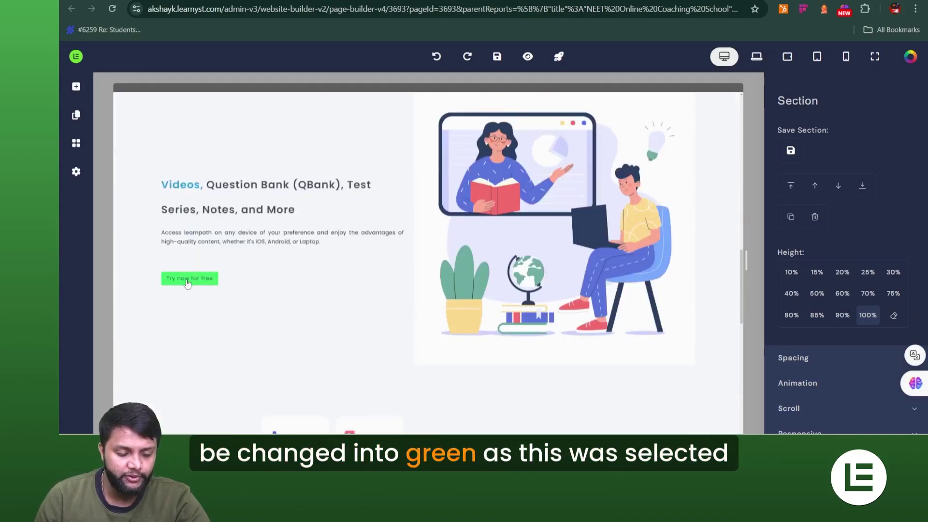
scroll(187, 276, down, 3)
scroll(191, 260, up, 2)
click(192, 247)
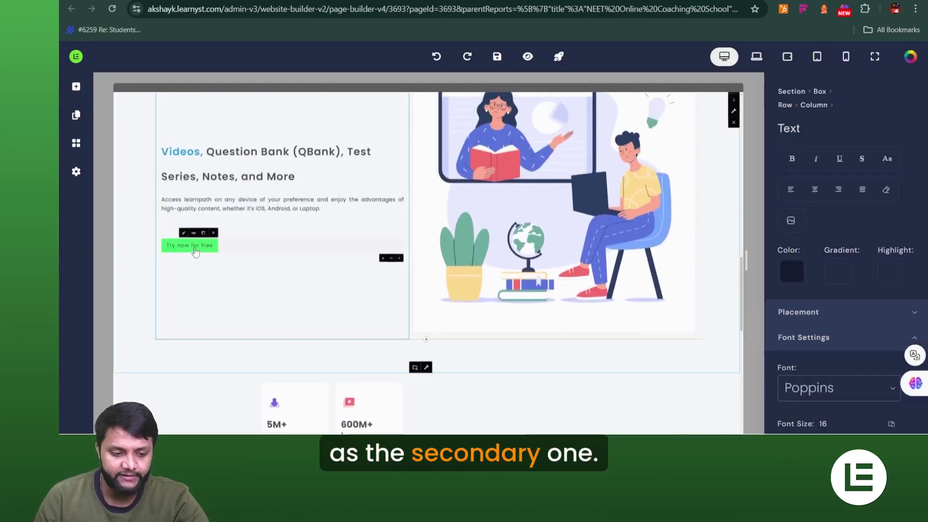
click(185, 237)
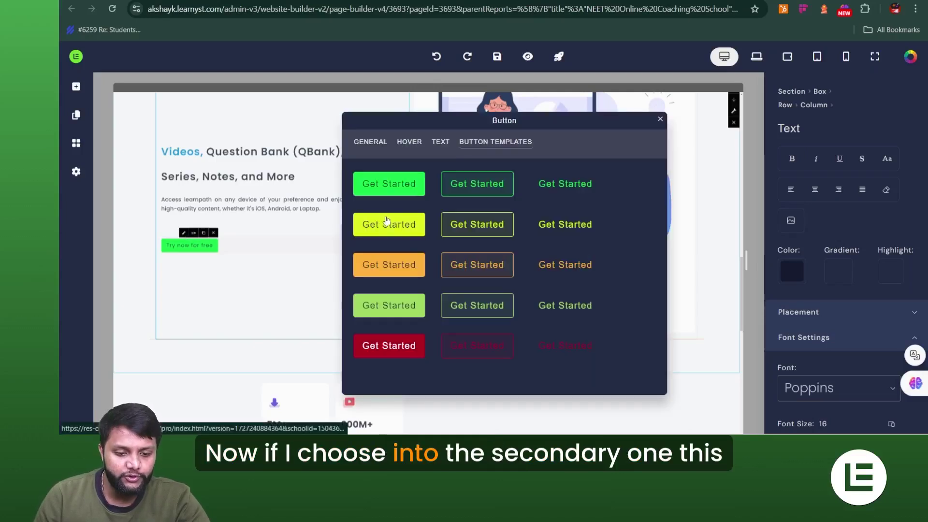
click(391, 232)
click(290, 270)
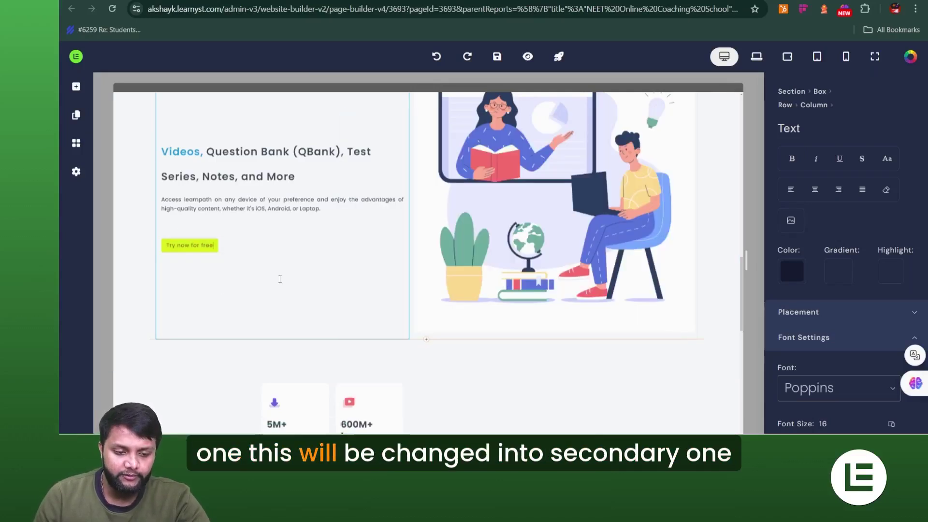
scroll(281, 278, up, 8)
scroll(281, 278, up, 5)
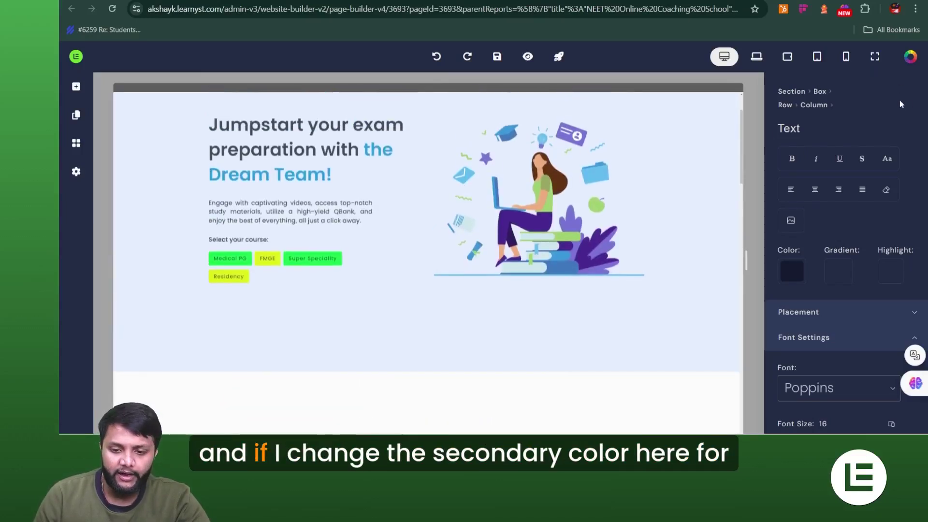
Switch the theme's Secondary Color from yellow to red and save it
click(910, 56)
click(799, 125)
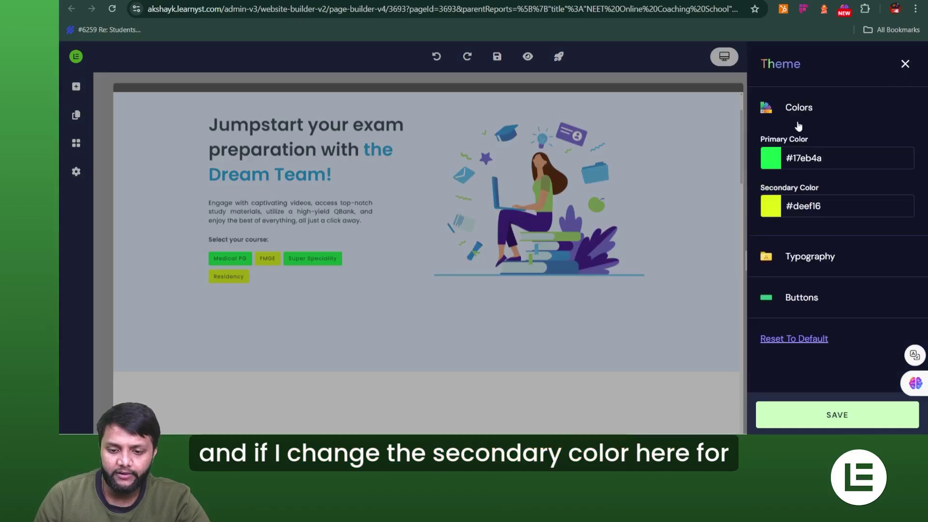
click(770, 206)
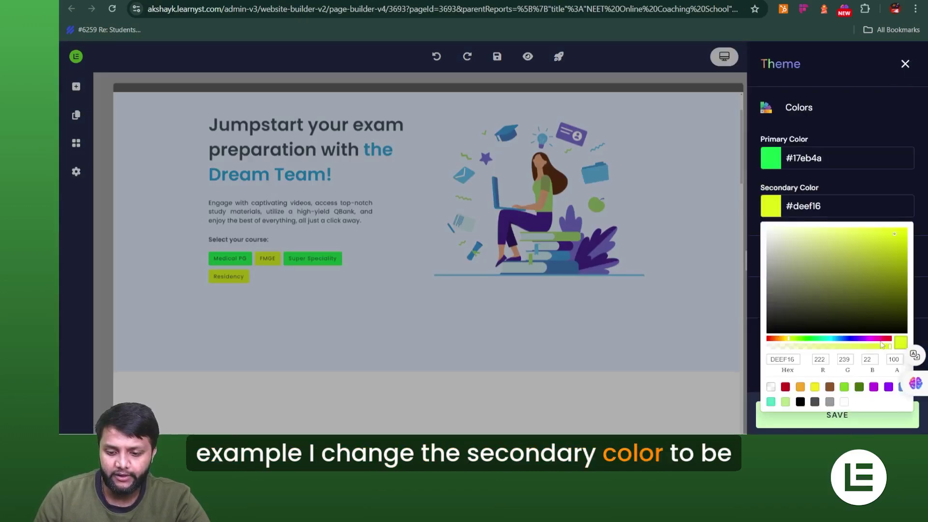
click(887, 339)
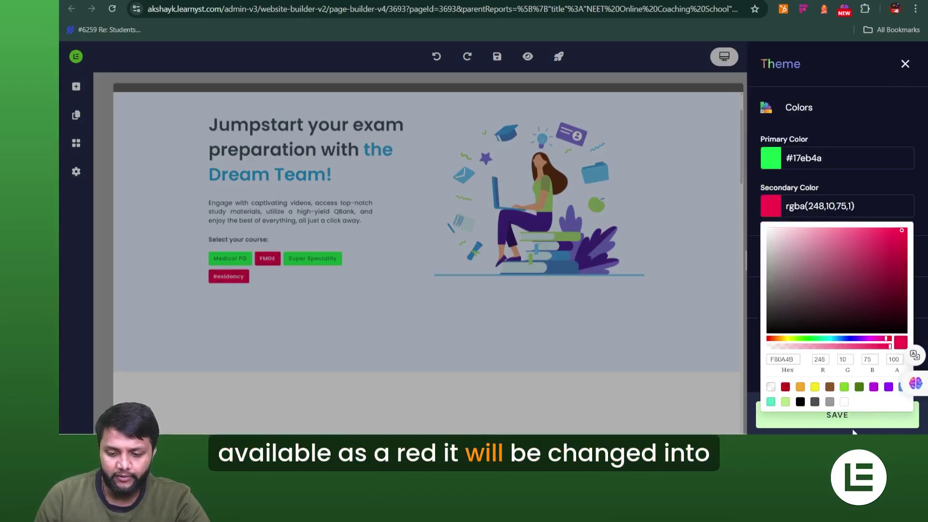
click(849, 420)
scroll(498, 316, down, 10)
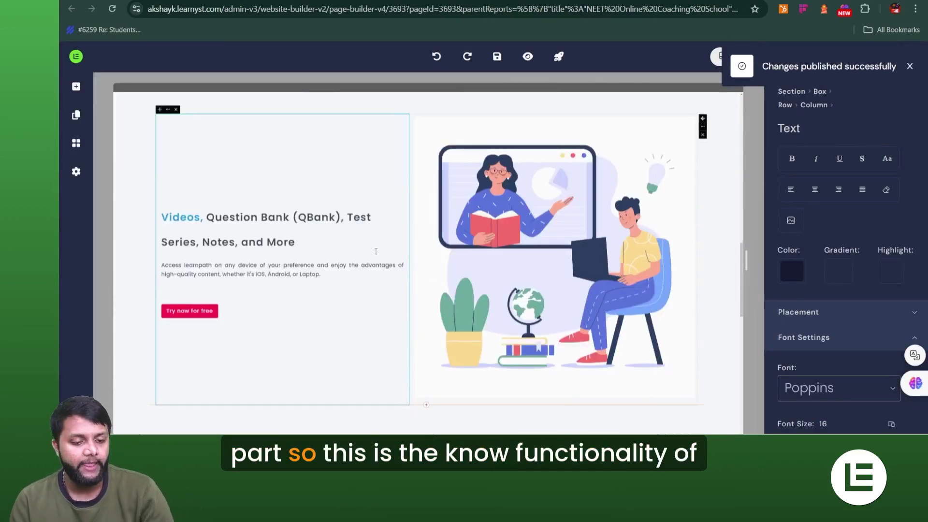
scroll(376, 252, up, 8)
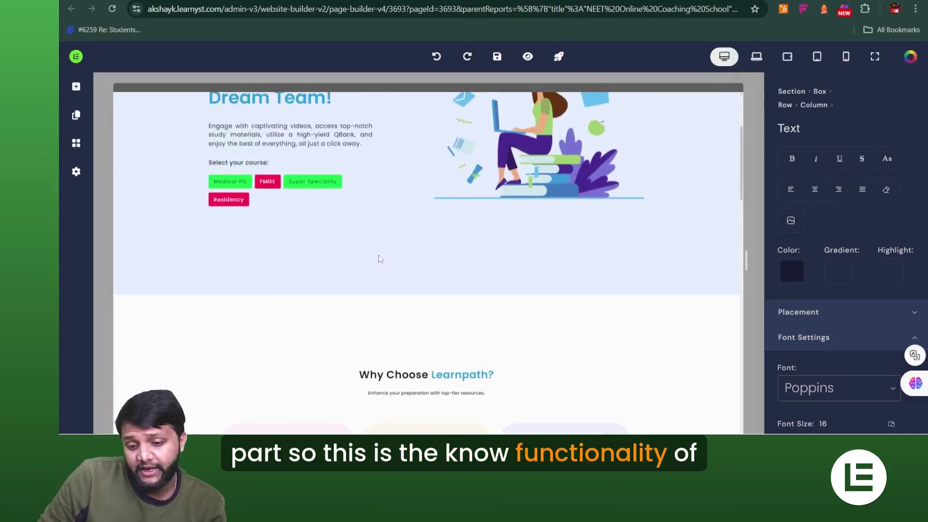
scroll(379, 259, up, 3)
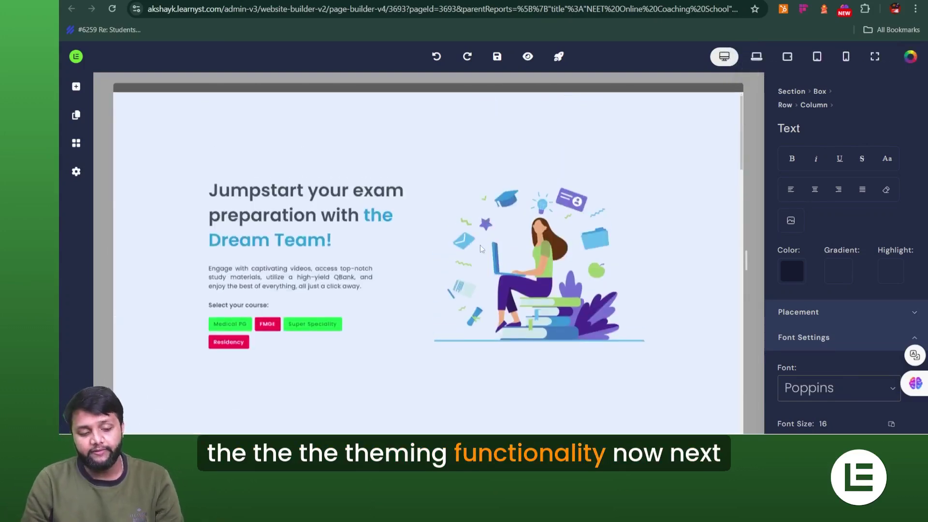
Set the theme's Buttons style to Rounded instead of Square and save
click(911, 56)
click(789, 192)
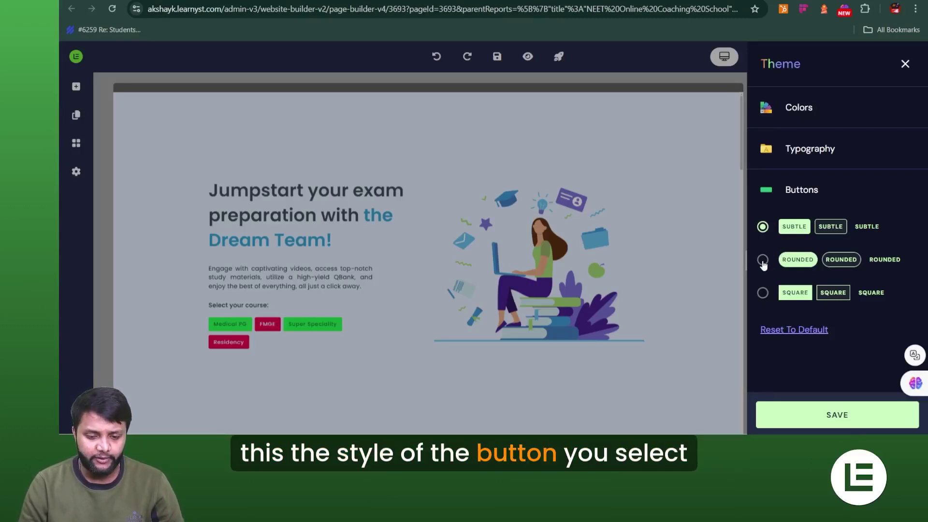
click(761, 293)
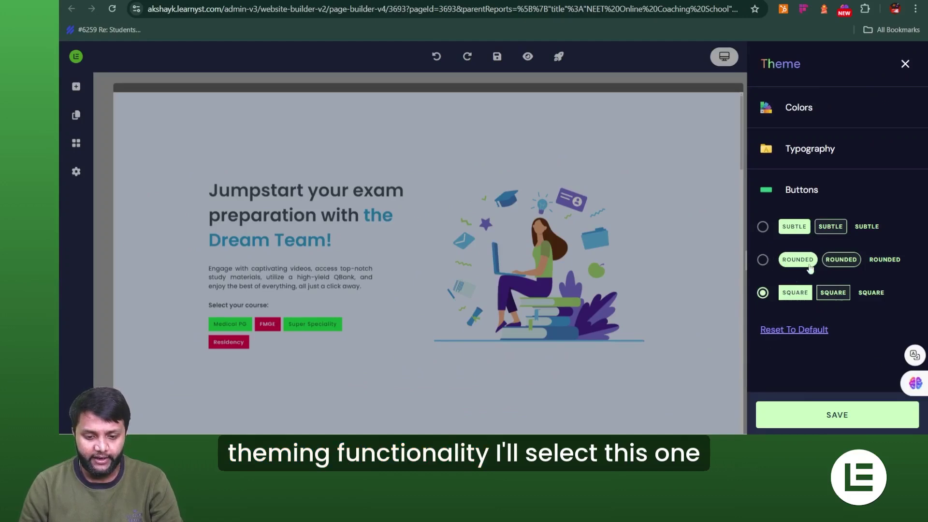
click(844, 260)
click(818, 413)
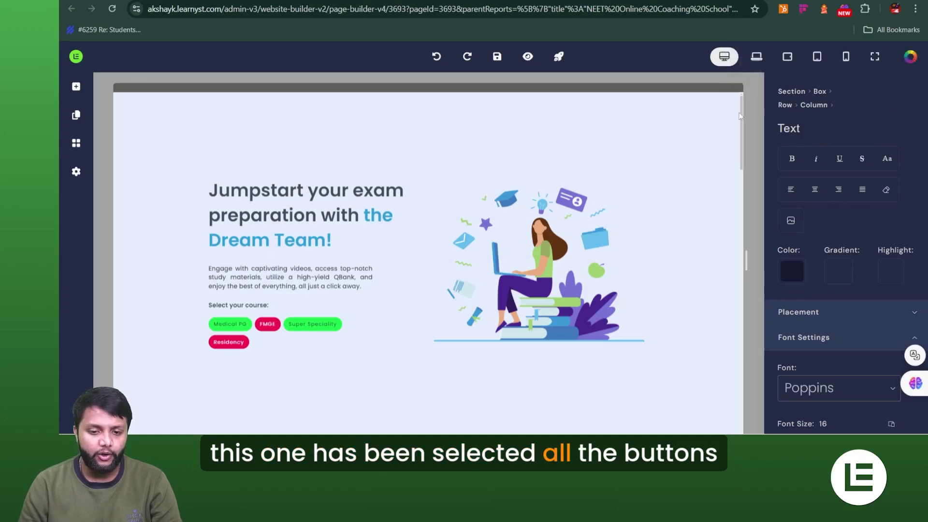
click(443, 291)
scroll(443, 291, down, 5)
scroll(444, 290, down, 6)
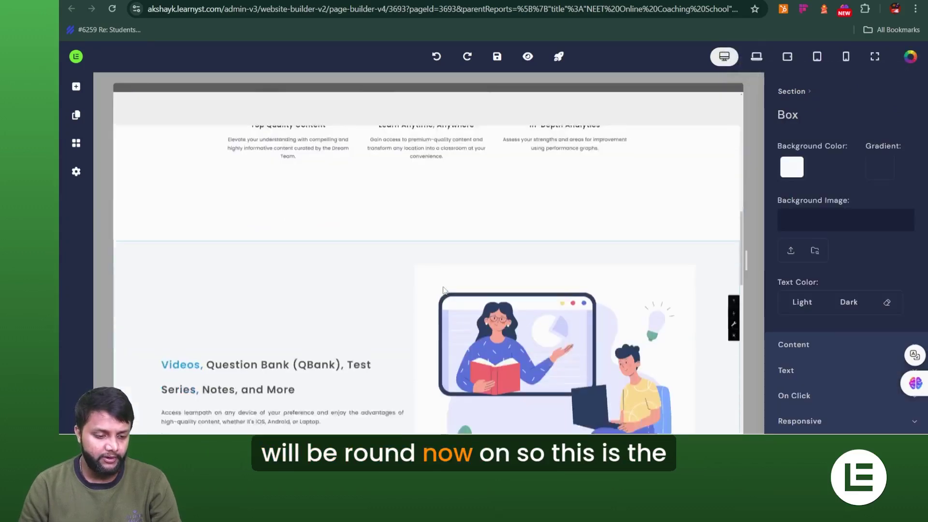
scroll(448, 276, up, 5)
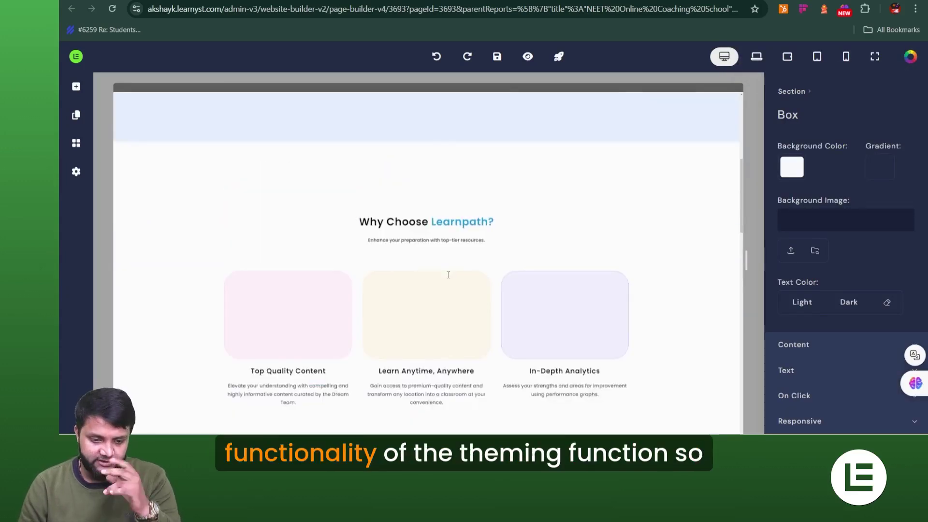
scroll(448, 276, up, 5)
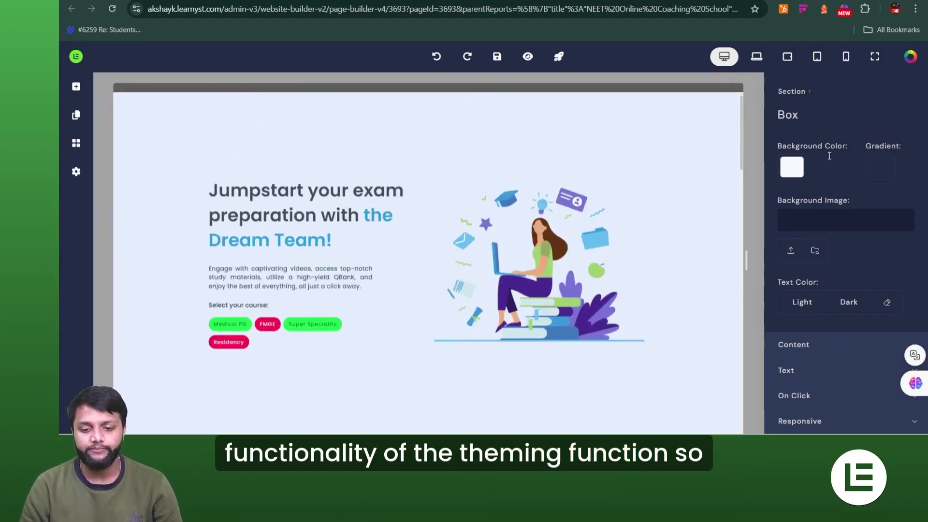